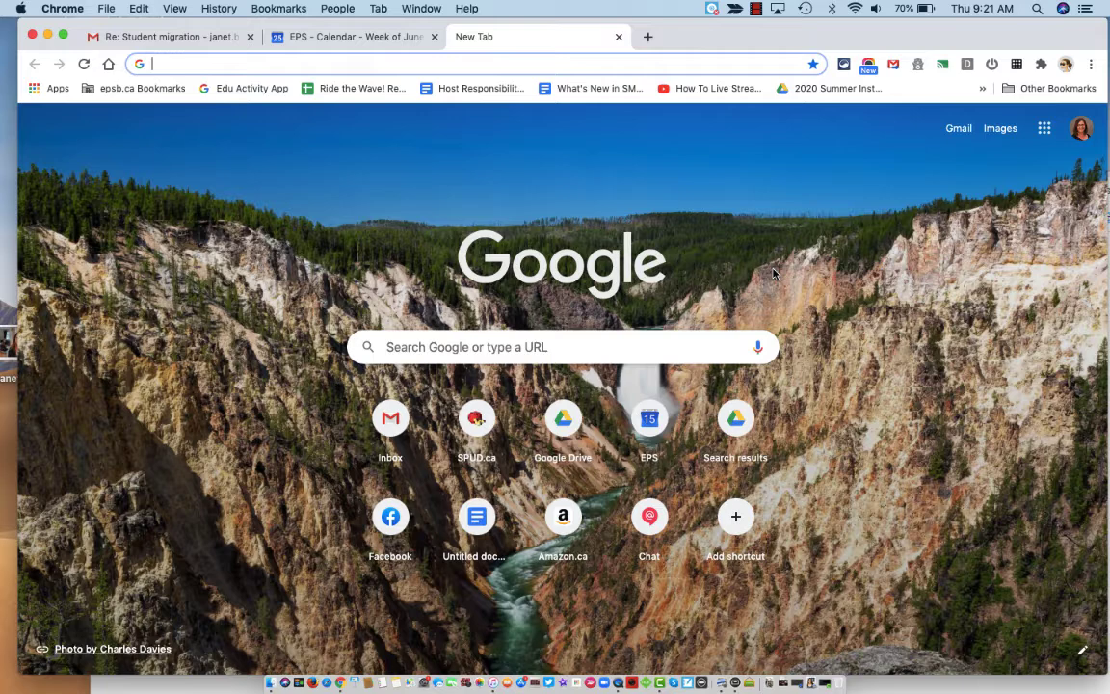
# Open Manage your Google Account from the profile avatar menu
pyautogui.click(1084, 130)
pyautogui.click(1084, 130)
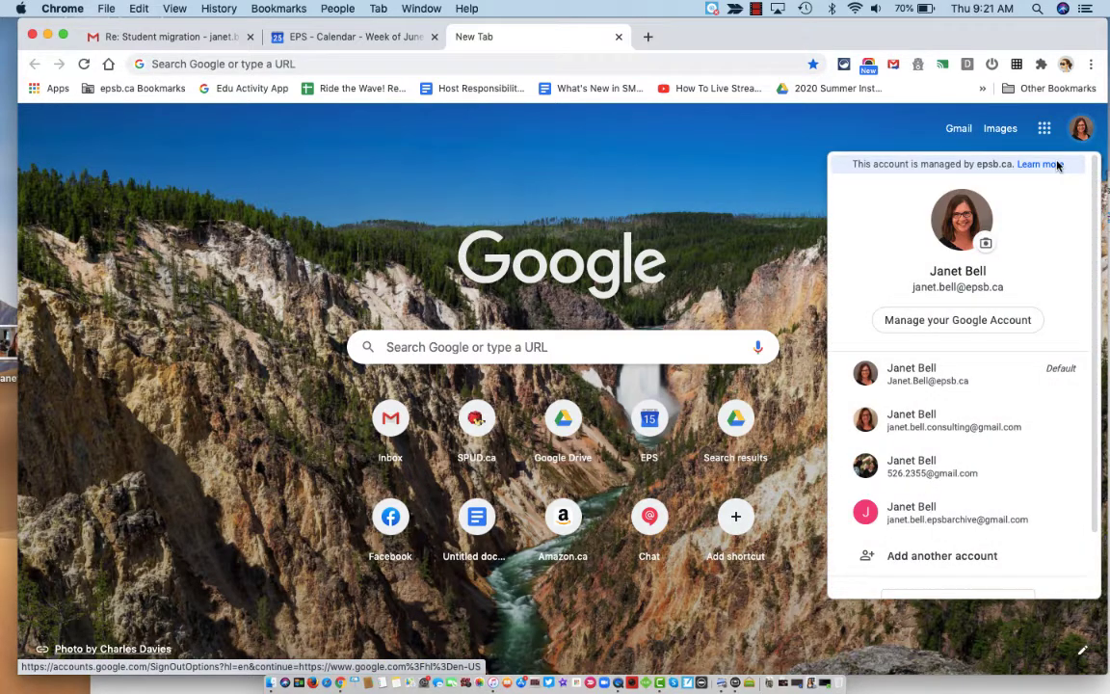
pyautogui.click(960, 322)
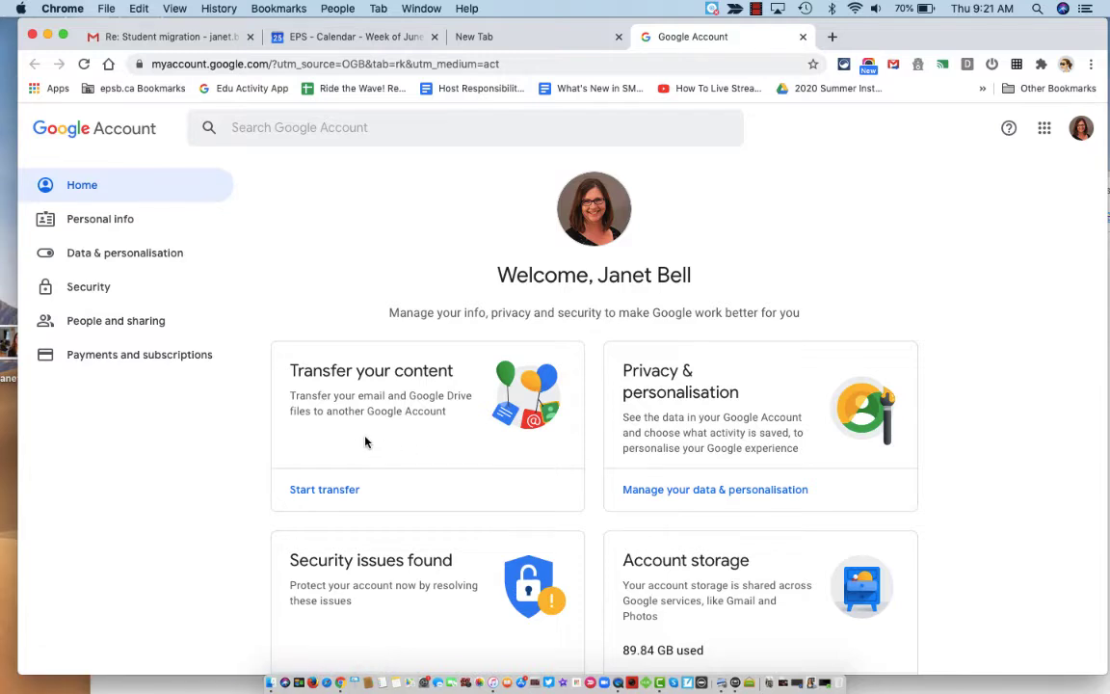
# Start a content transfer and send a verification code to the destination account's e-mail address
pyautogui.click(349, 495)
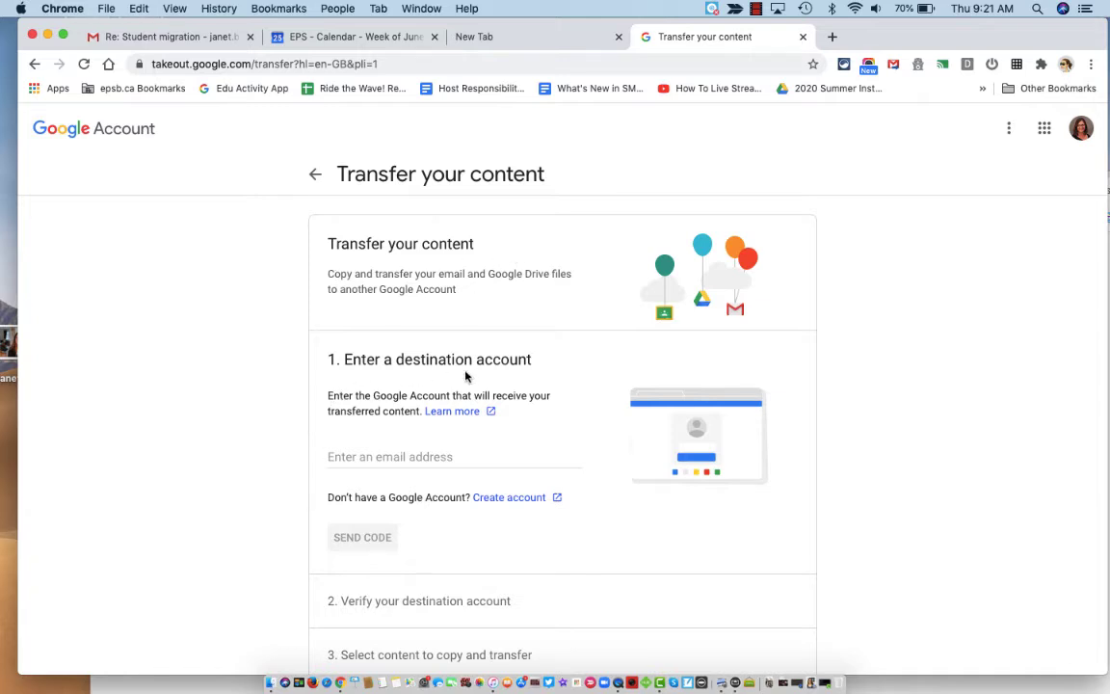
pyautogui.click(446, 459)
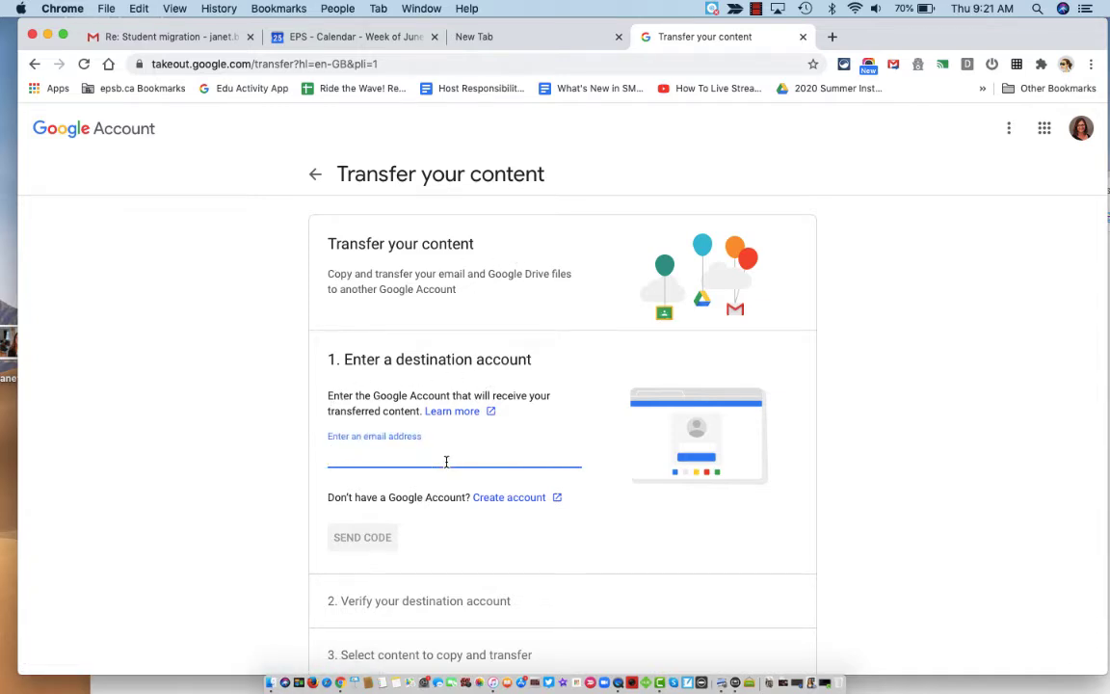
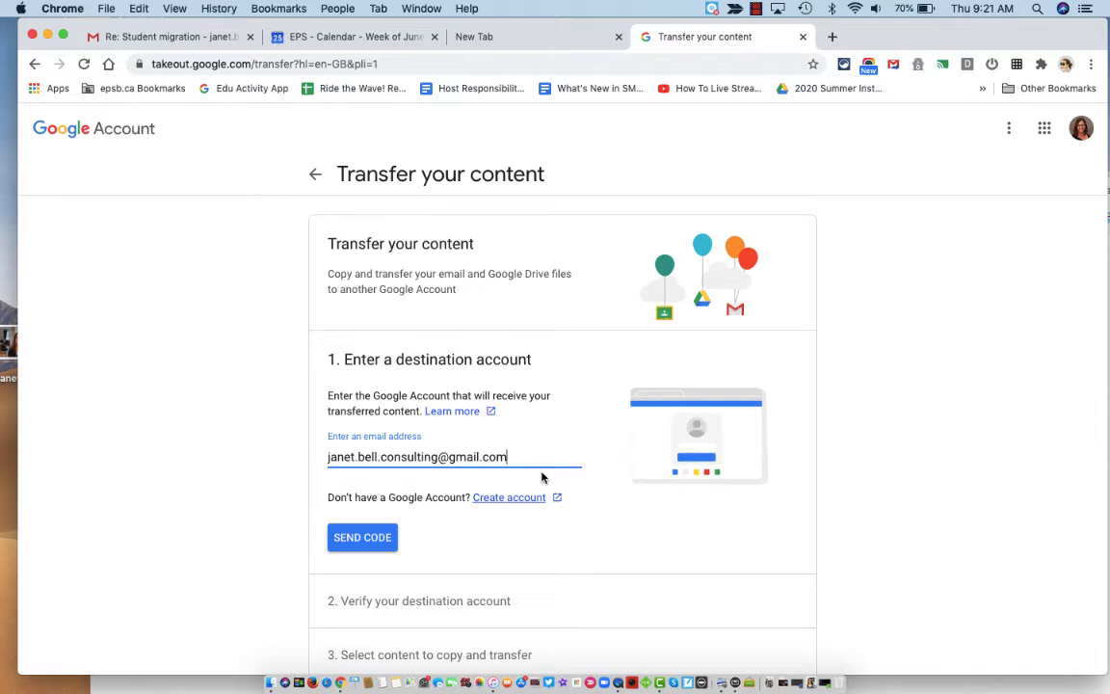
pyautogui.click(362, 540)
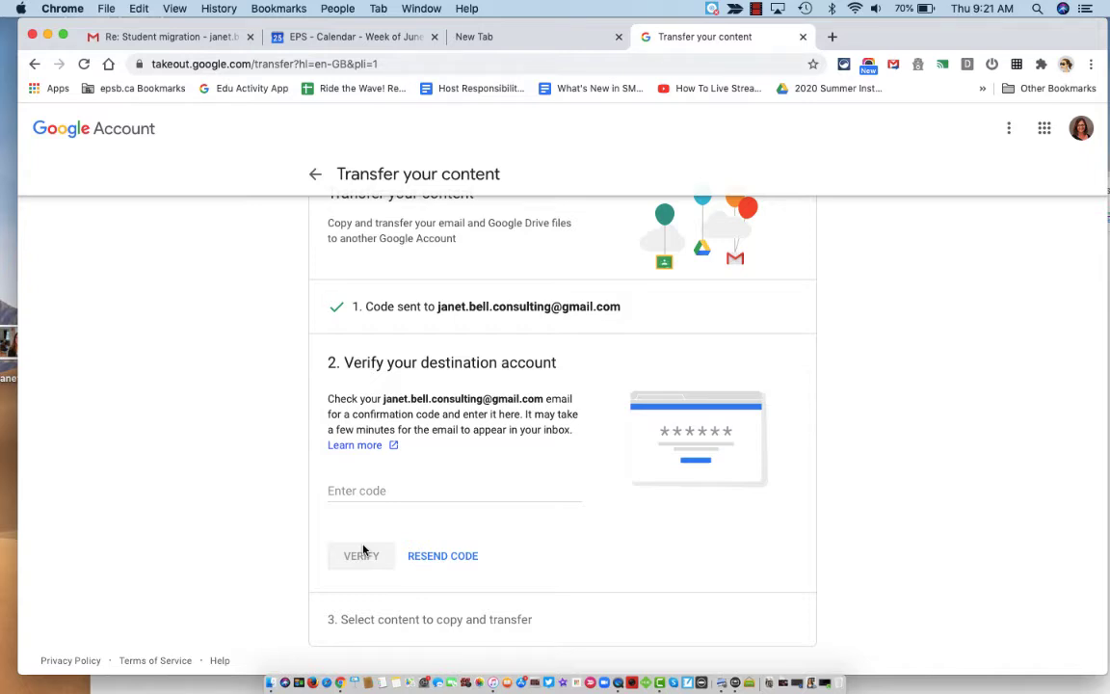
# Enter the confirmation code received in the destination account's e-mail
pyautogui.click(415, 483)
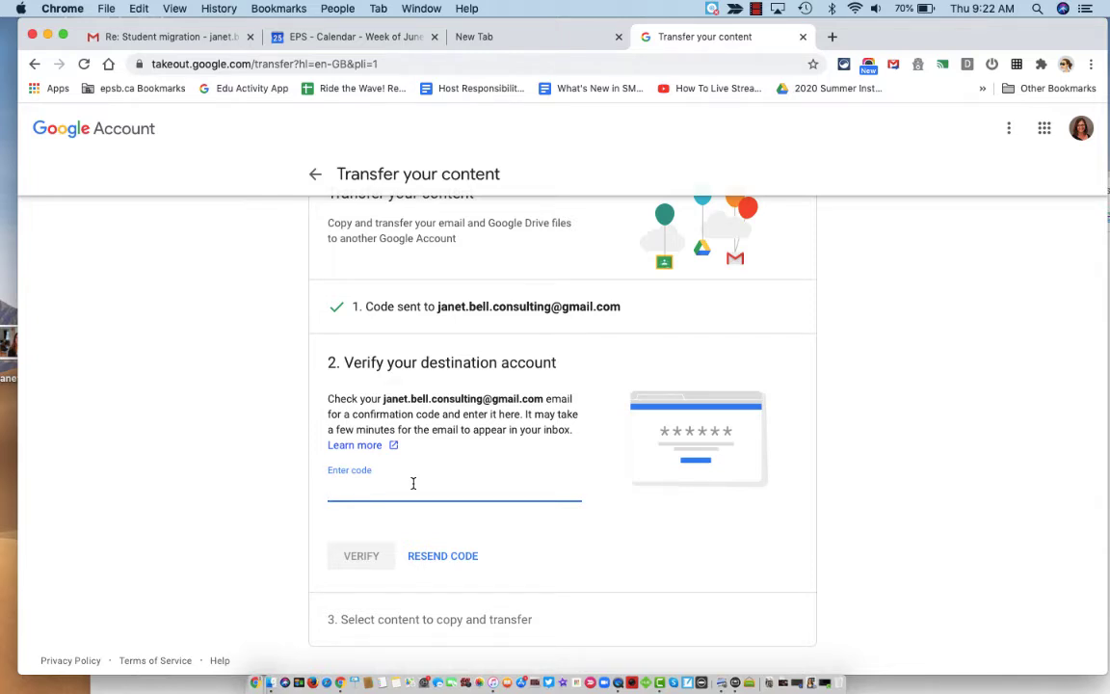
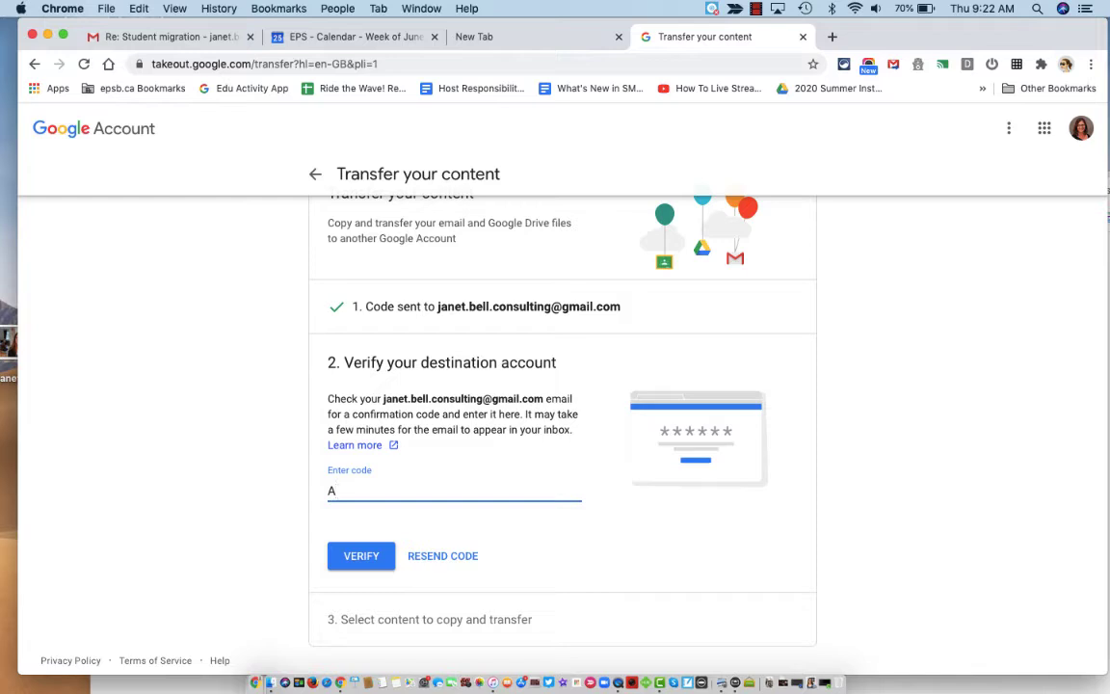
# Verify the destination account and start transferring Drive and Gmail to it
pyautogui.click(374, 556)
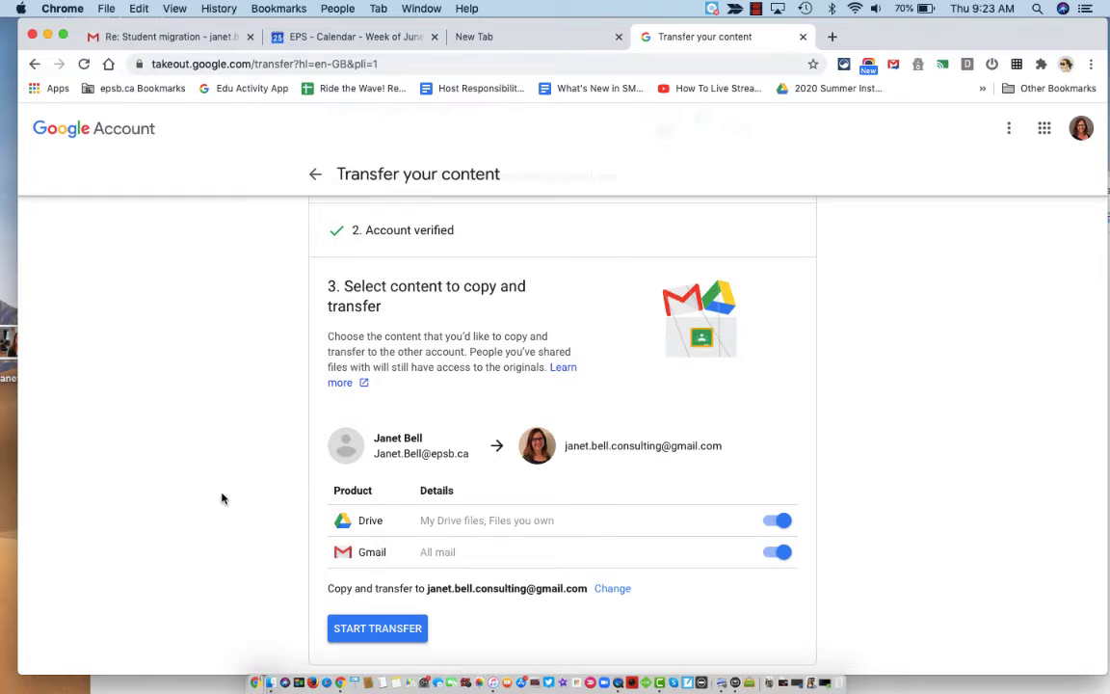
pyautogui.scroll(-1, 223, 499)
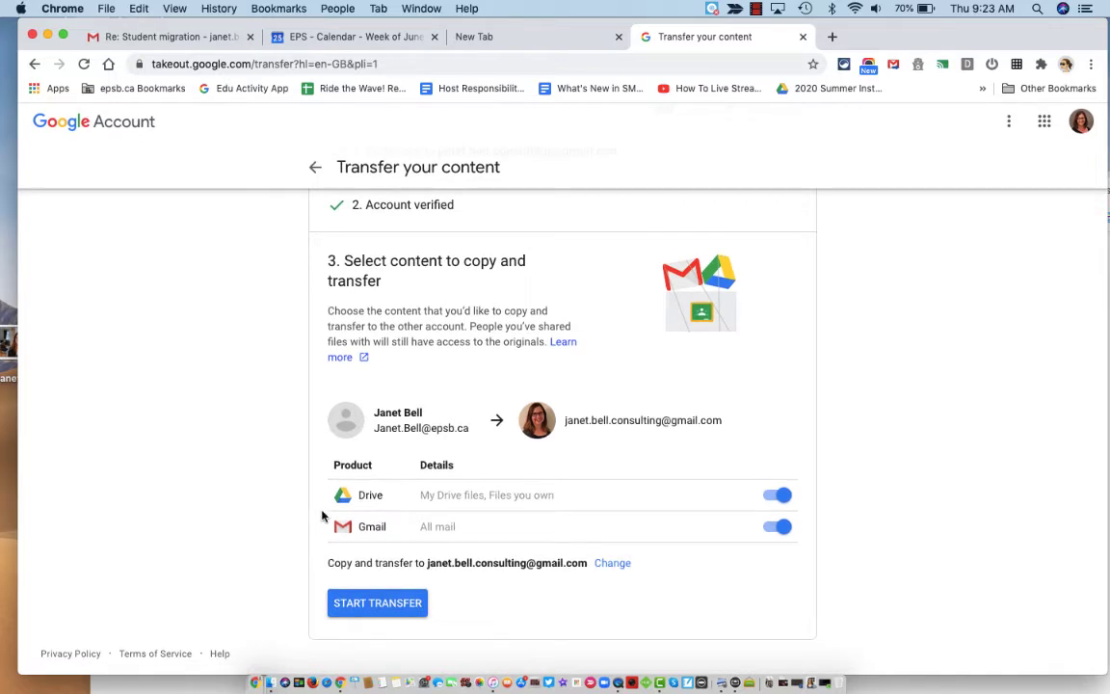
pyautogui.click(384, 610)
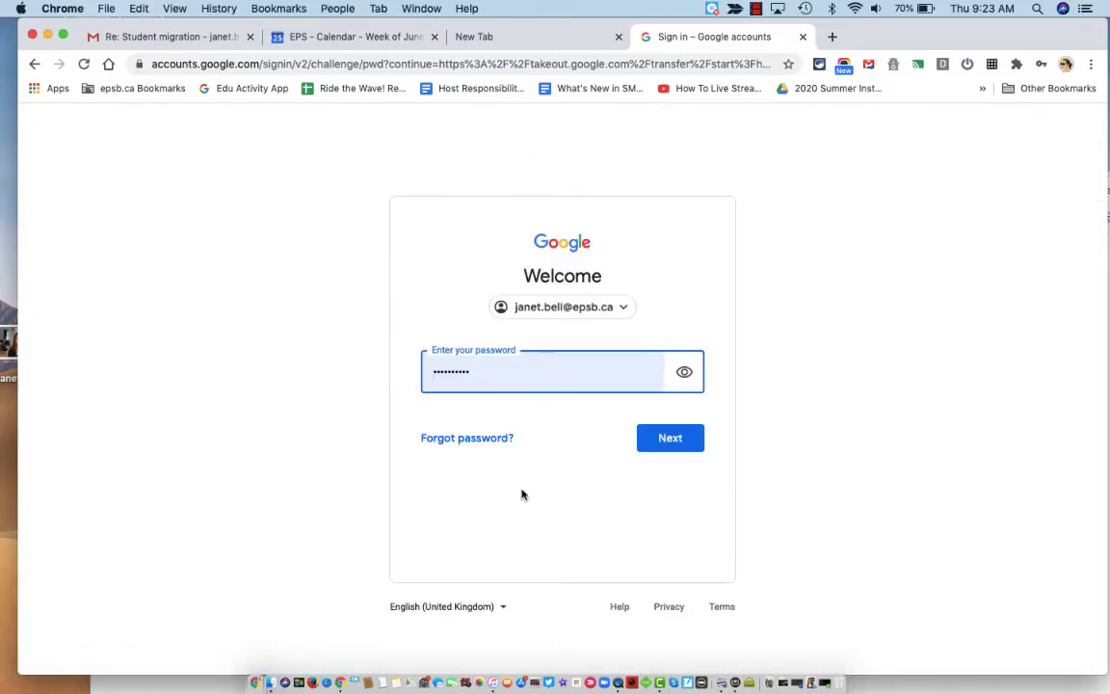
# Submit the source account password to continue the transfer
pyautogui.click(665, 448)
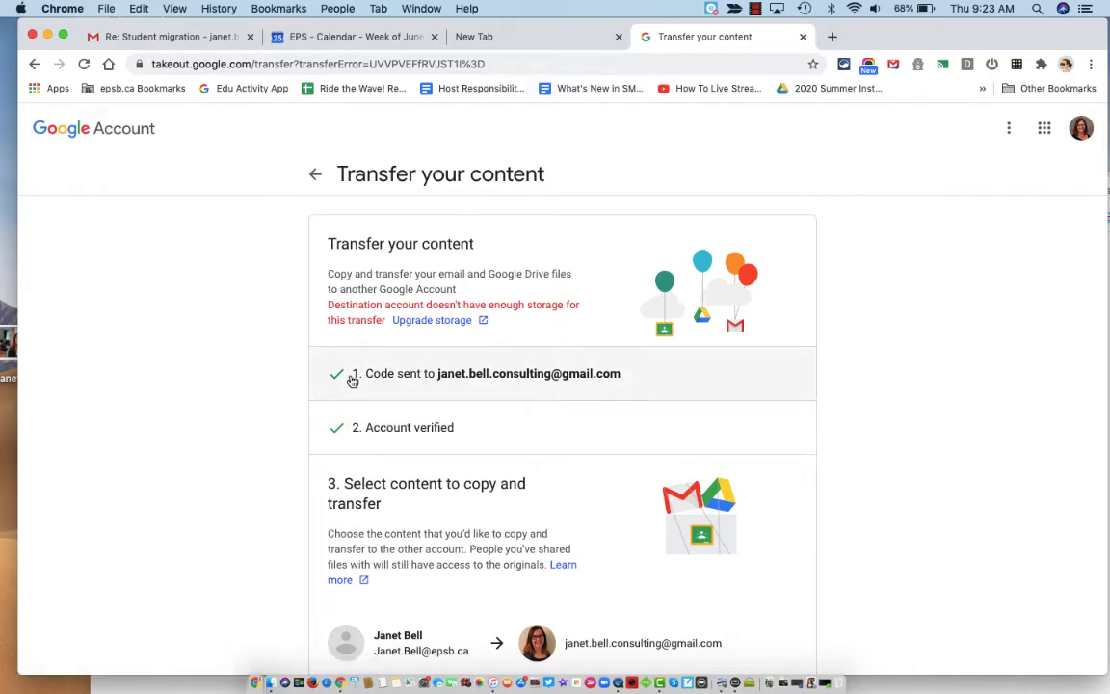
# Scroll down the Transfer your content page showing the storage warning
pyautogui.scroll(-5, 243, 510)
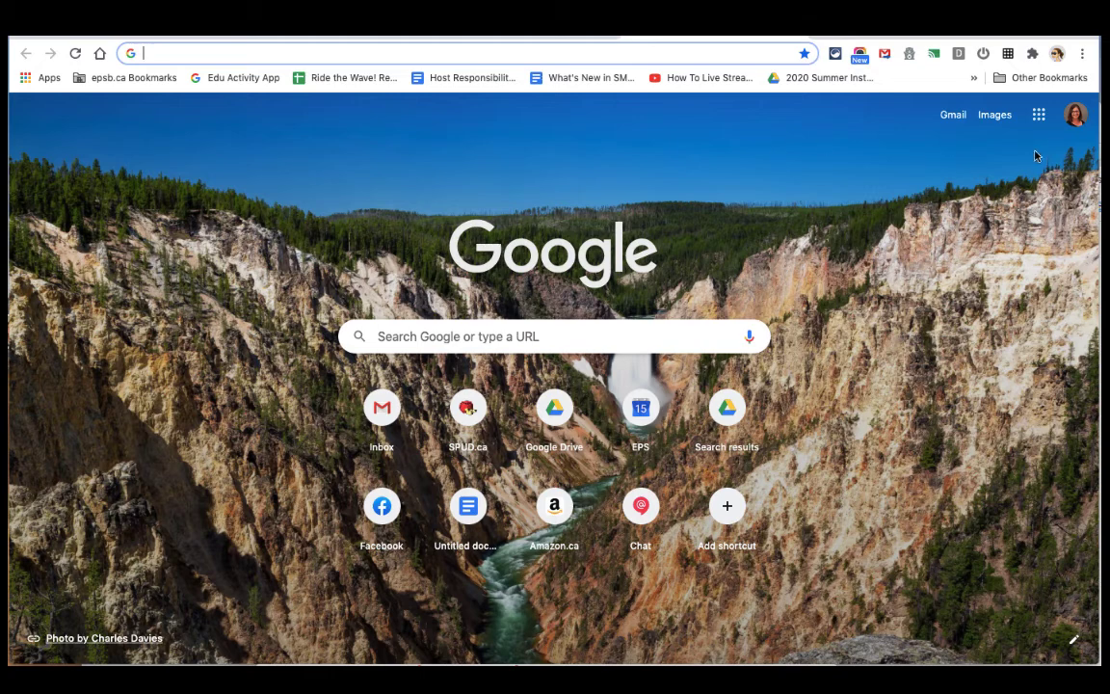
# Open Google Account's Data & personalisation page and scroll to Download or delete your data
pyautogui.click(1076, 114)
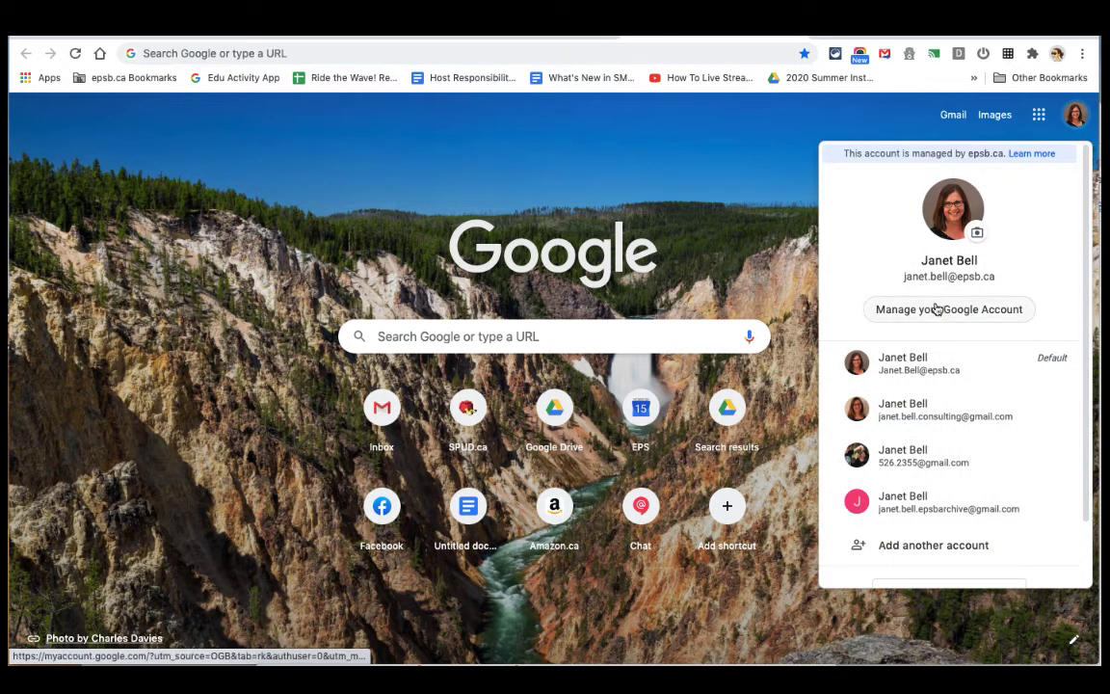
pyautogui.click(935, 309)
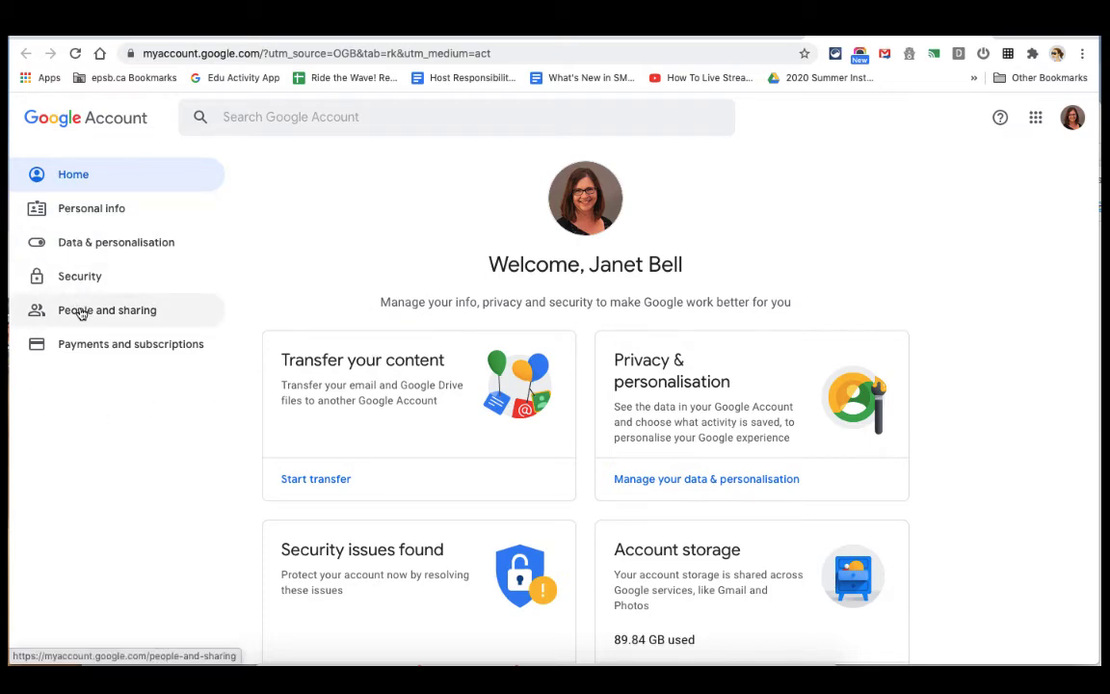
pyautogui.click(70, 246)
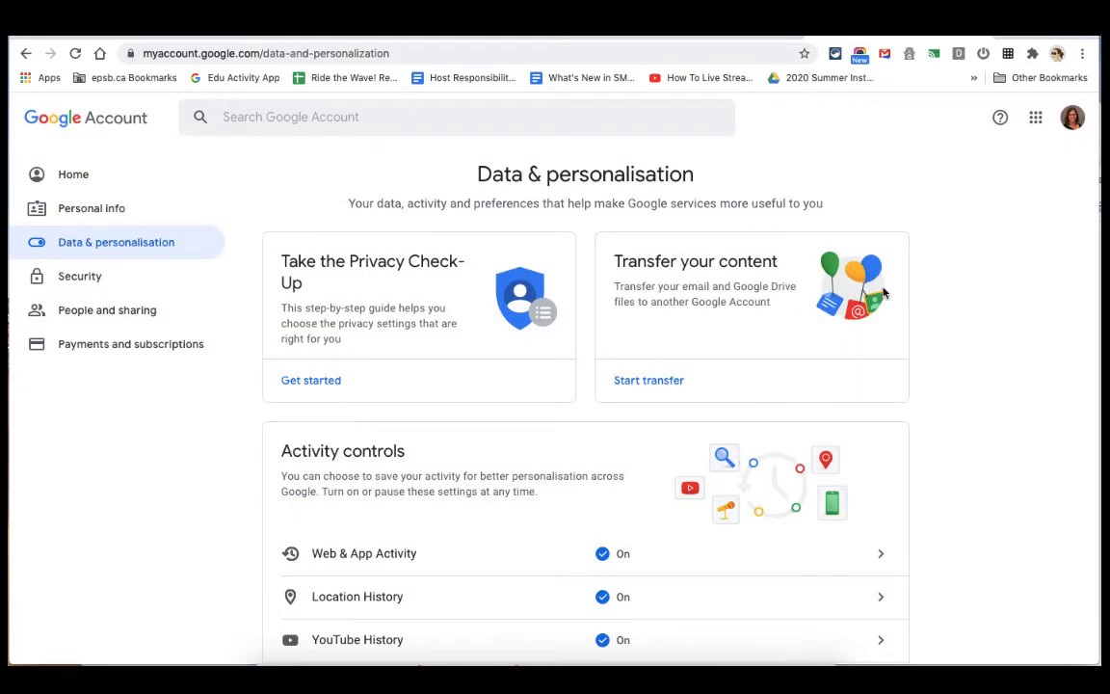
pyautogui.scroll(-5, 940, 461)
pyautogui.scroll(-4, 943, 462)
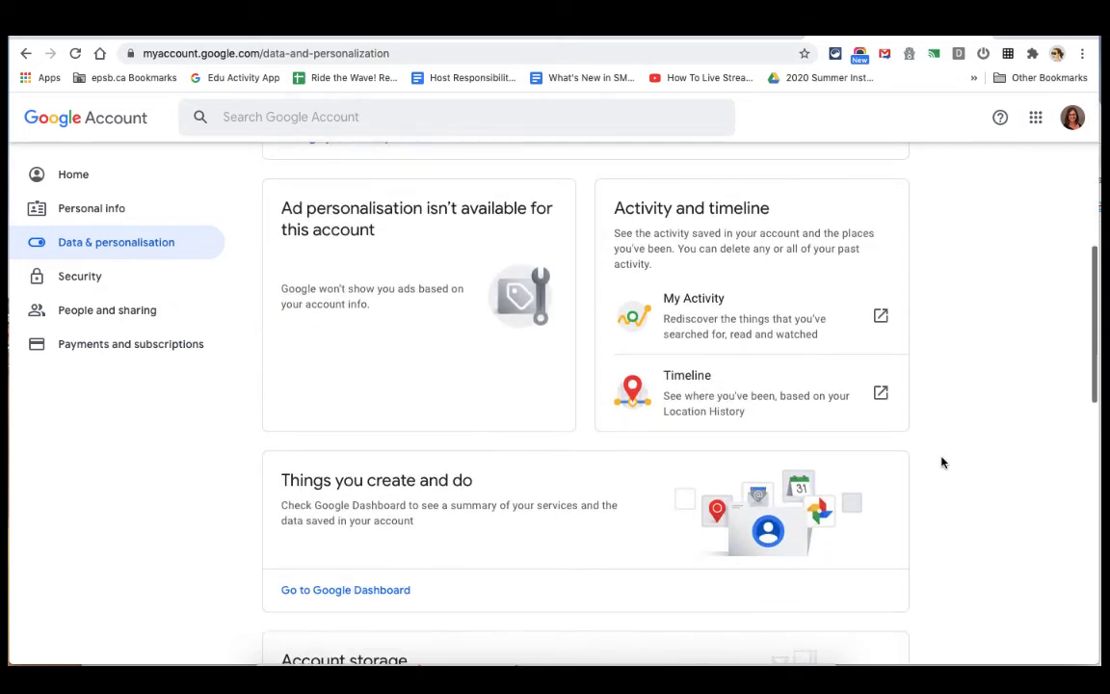
pyautogui.scroll(-3, 943, 463)
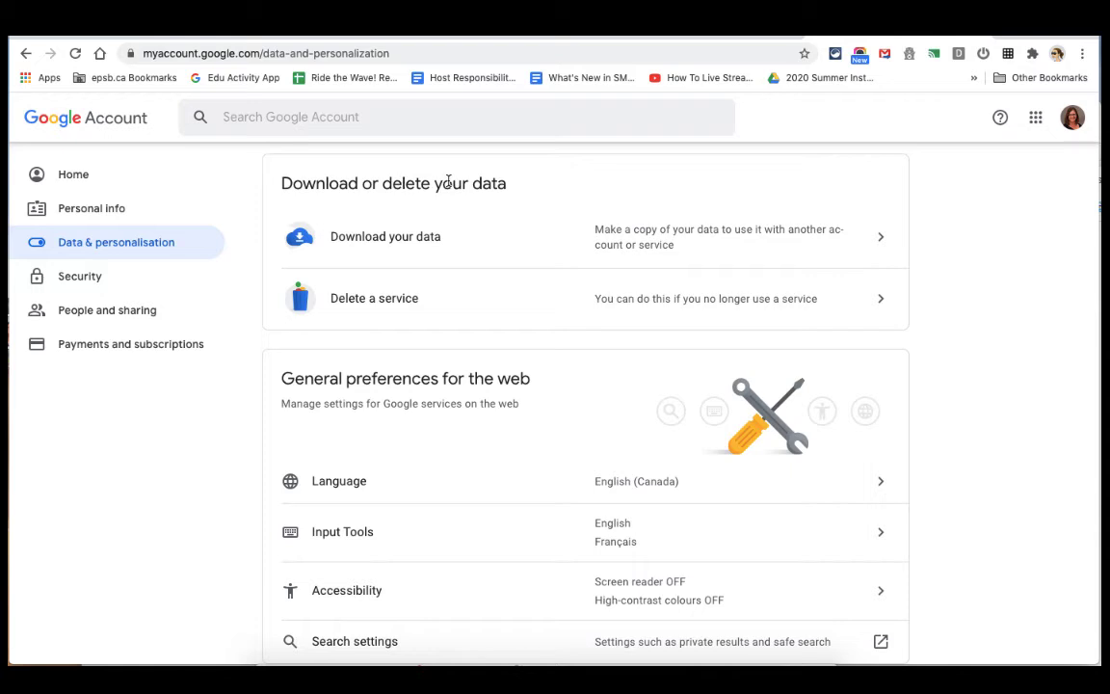
# Open Download your data in Google Takeout and scroll the product list to Drive
pyautogui.click(427, 236)
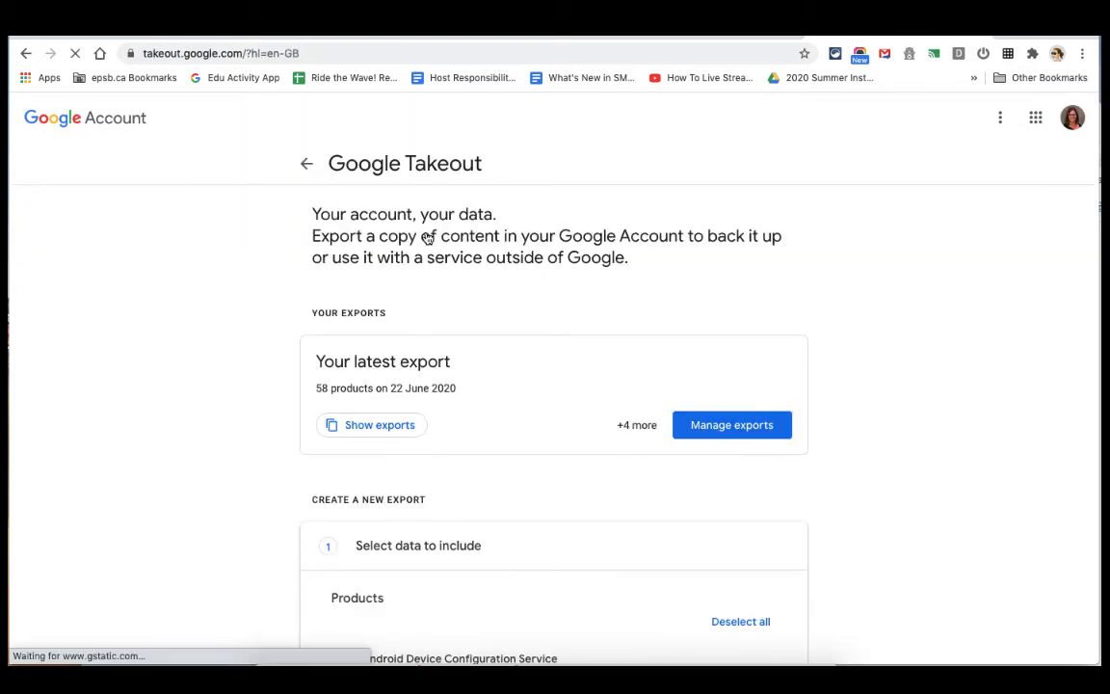
pyautogui.scroll(-3, 205, 401)
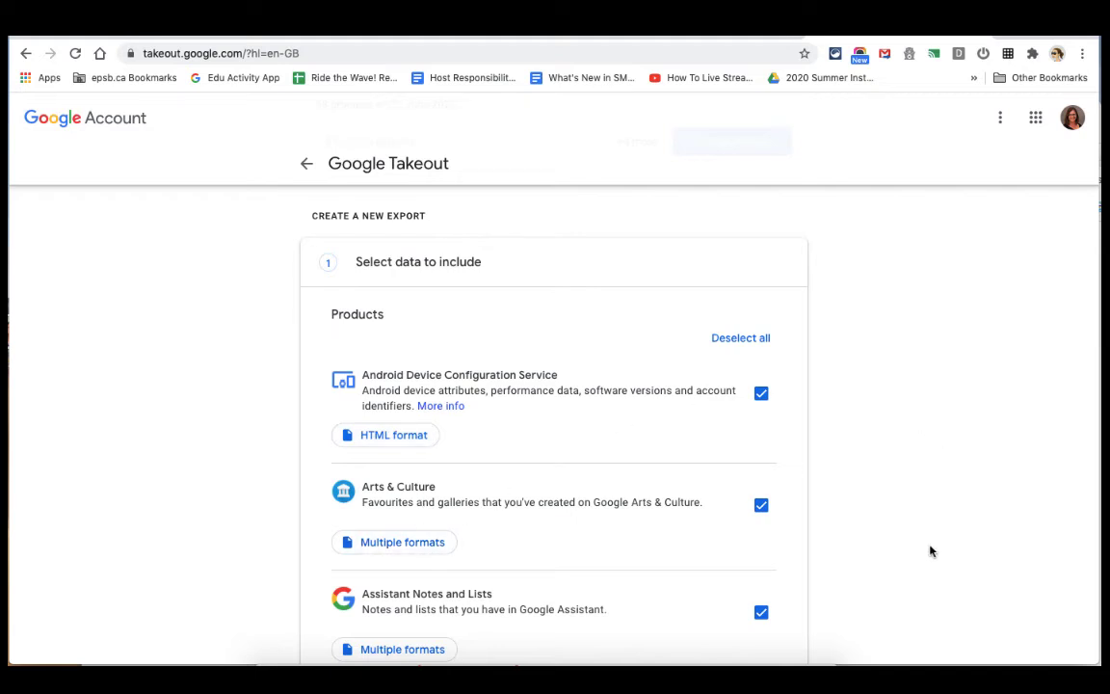
pyautogui.scroll(-10, 929, 547)
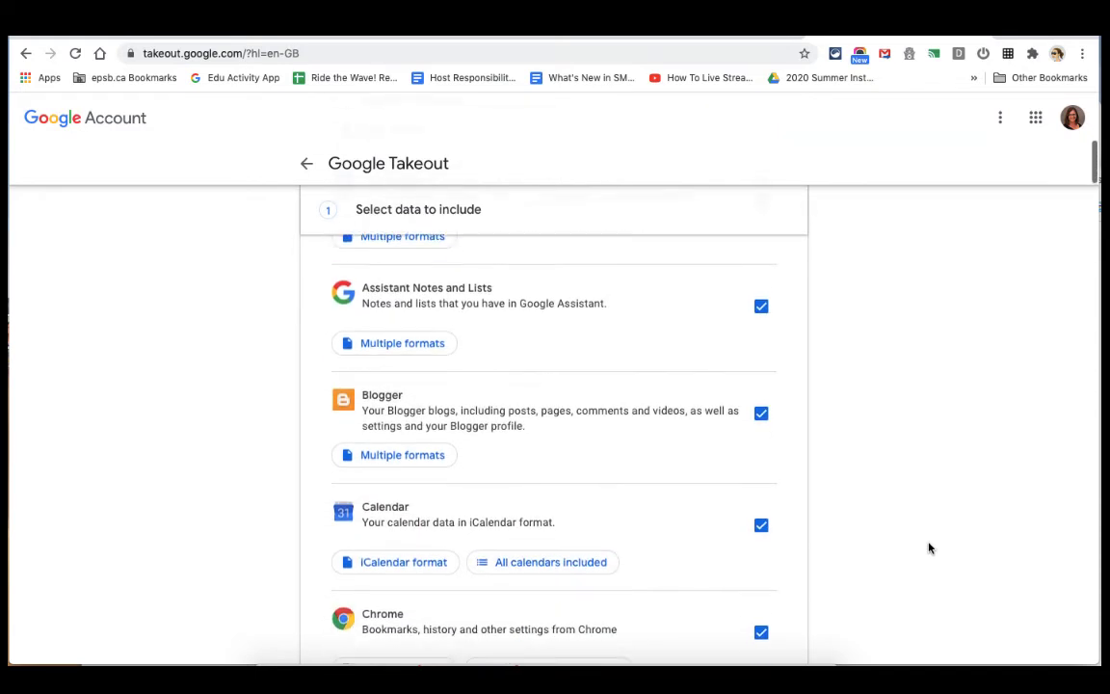
pyautogui.scroll(-3, 929, 547)
pyautogui.scroll(2, 929, 548)
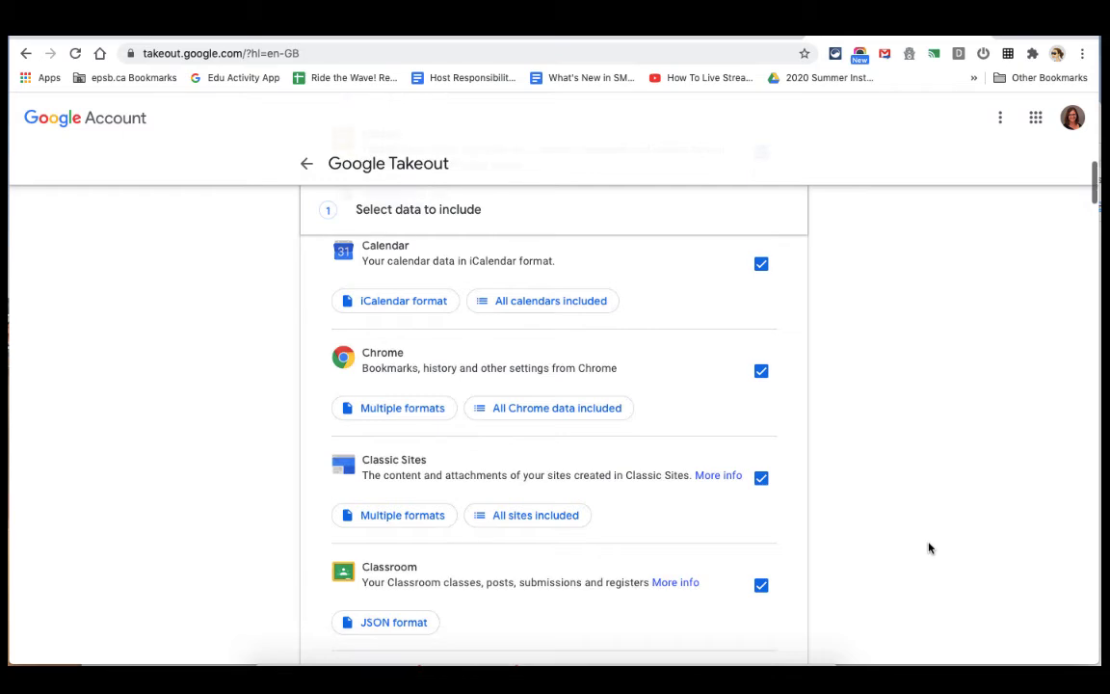
pyautogui.scroll(-5, 929, 548)
pyautogui.scroll(1, 929, 548)
pyautogui.scroll(-3, 929, 547)
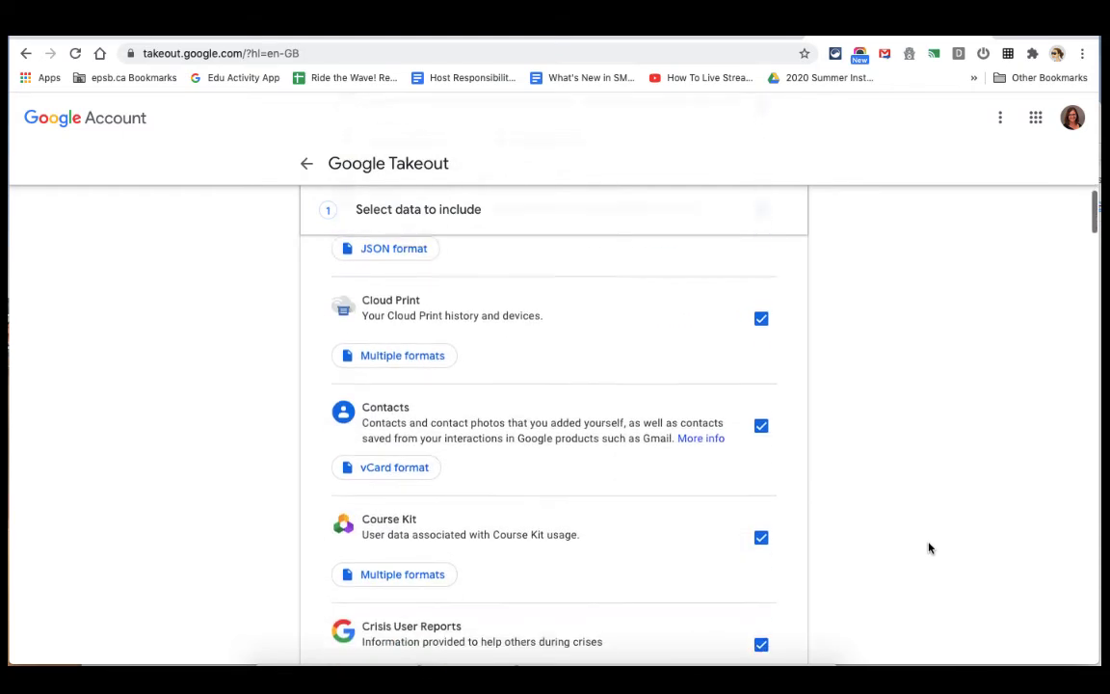
pyautogui.scroll(-15, 929, 547)
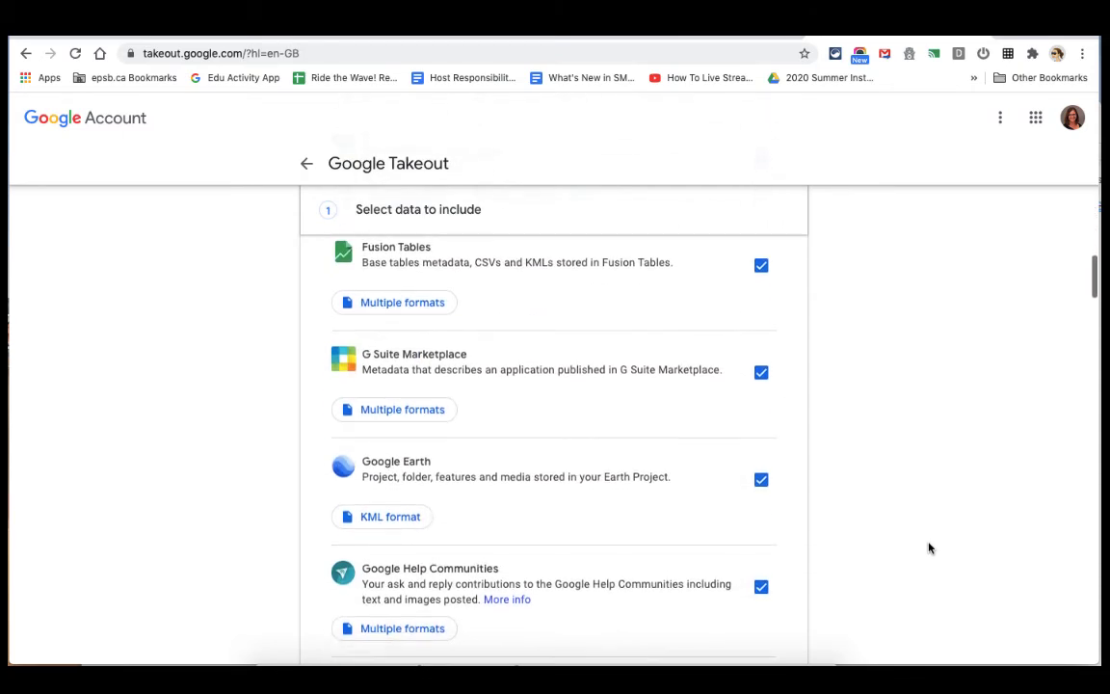
pyautogui.scroll(-1, 929, 547)
pyautogui.scroll(3, 930, 547)
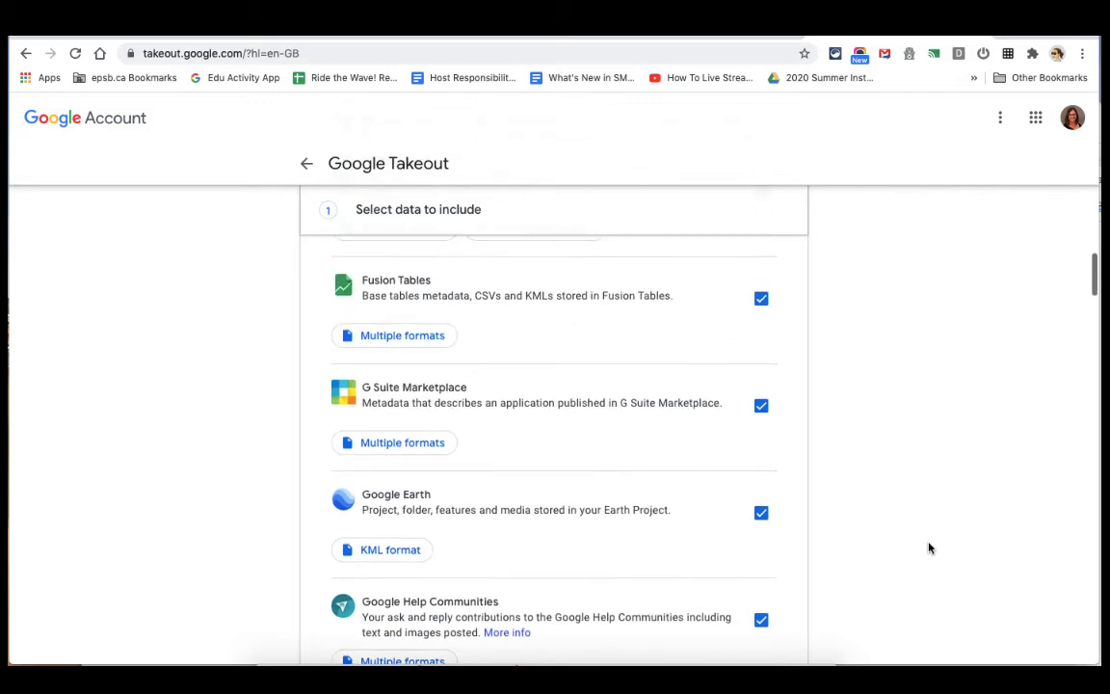
pyautogui.scroll(15, 929, 547)
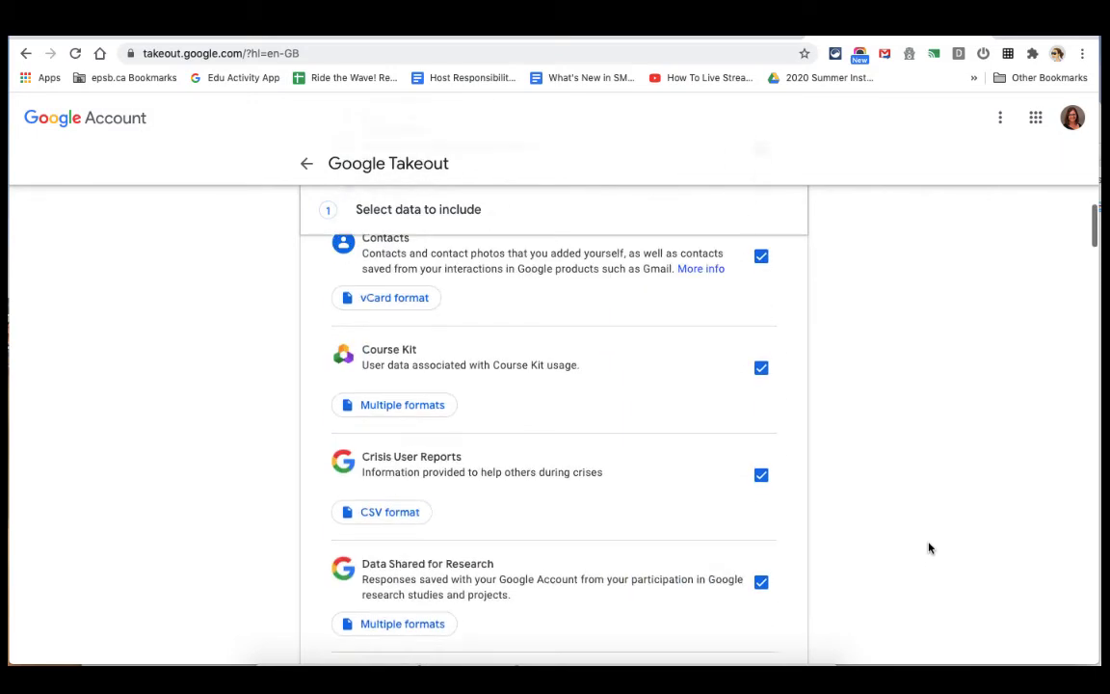
pyautogui.scroll(-5, 930, 548)
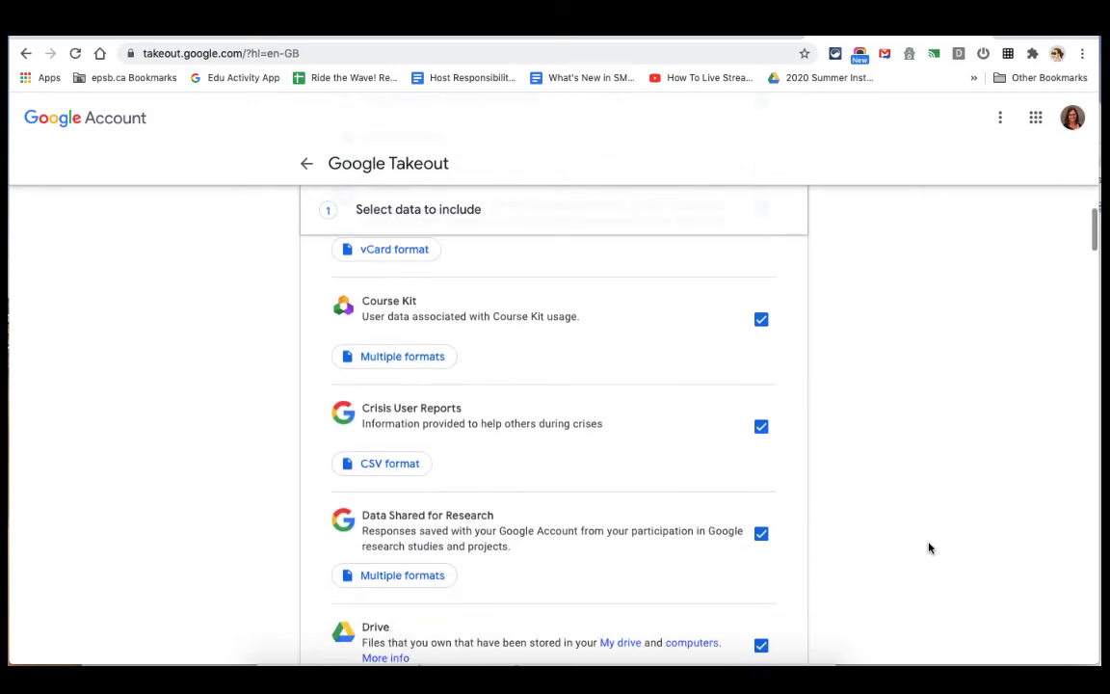
pyautogui.scroll(-2, 929, 547)
pyautogui.scroll(-3, 929, 548)
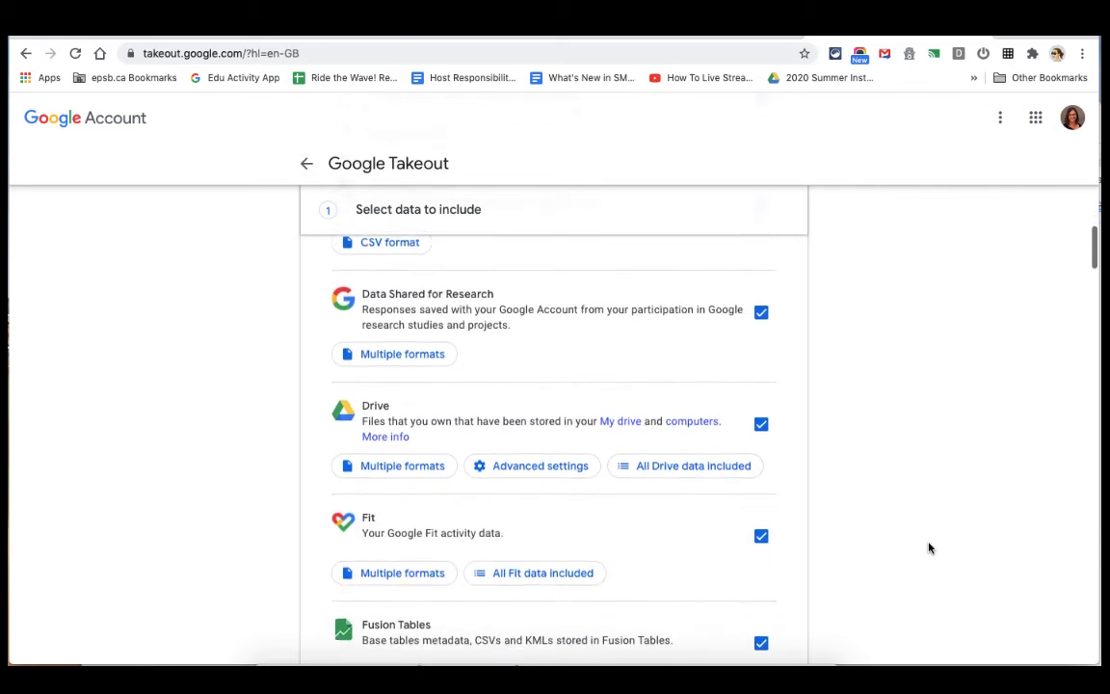
# Keep Drive's default export formats and advanced settings, leaving file versions excluded
pyautogui.click(381, 460)
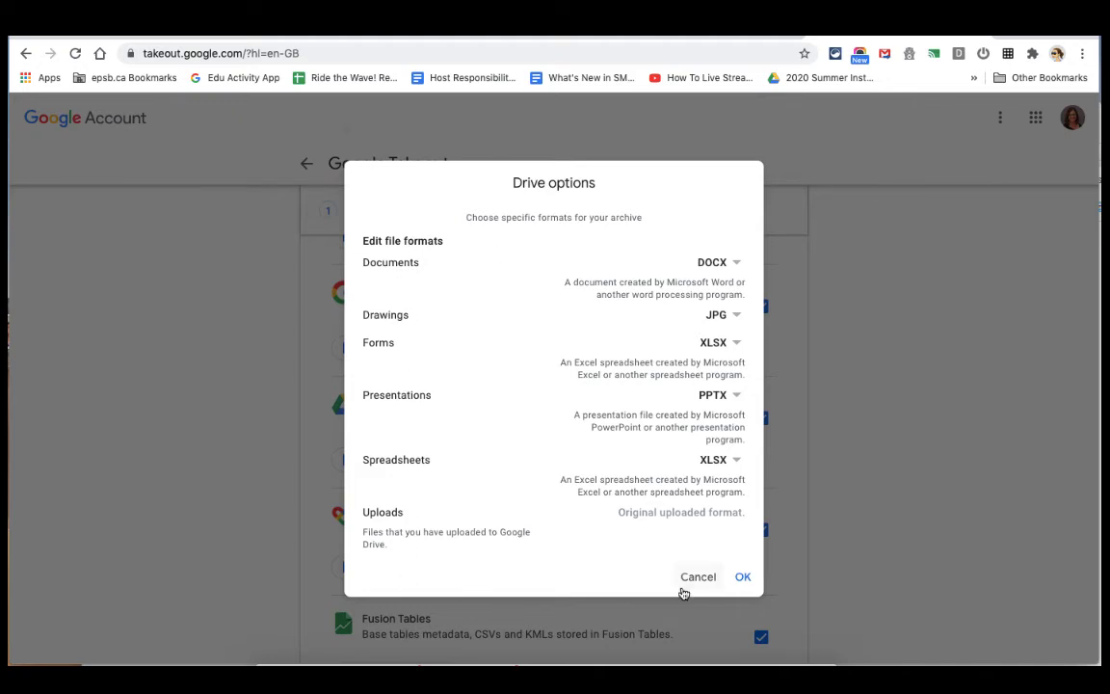
pyautogui.click(743, 582)
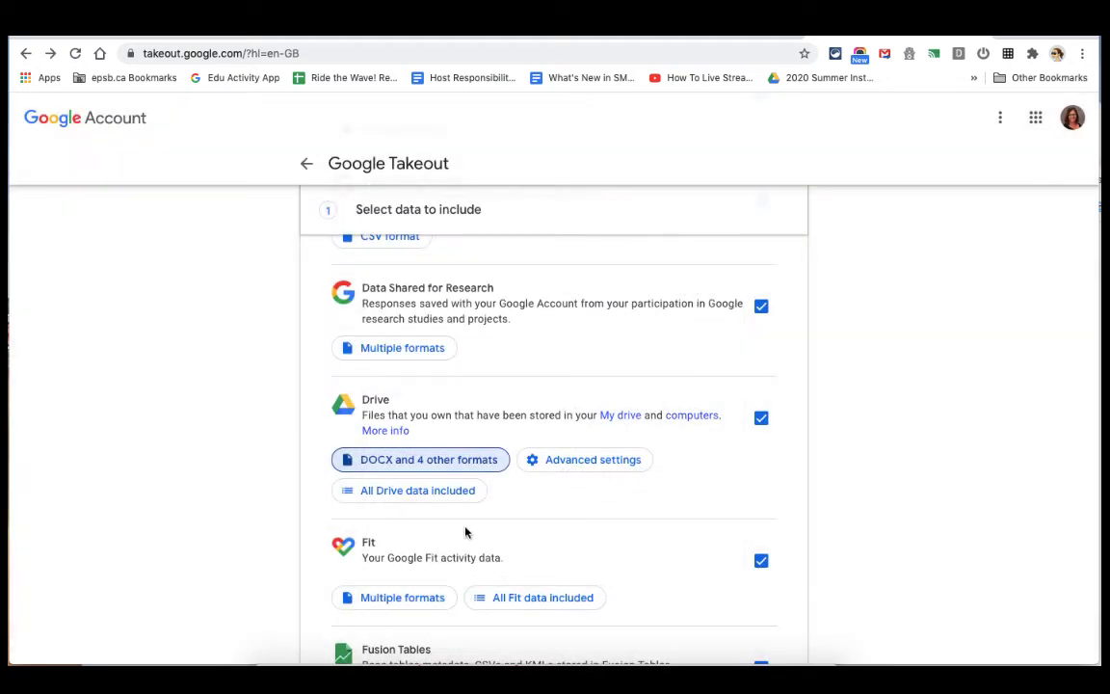
pyautogui.click(576, 461)
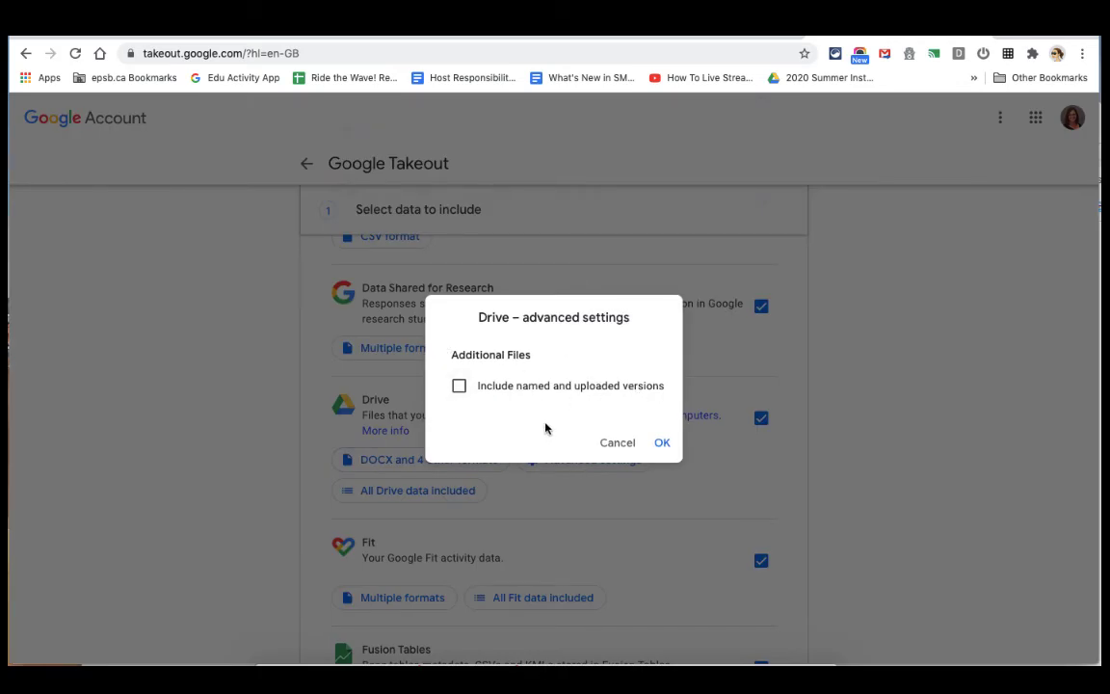
pyautogui.click(663, 445)
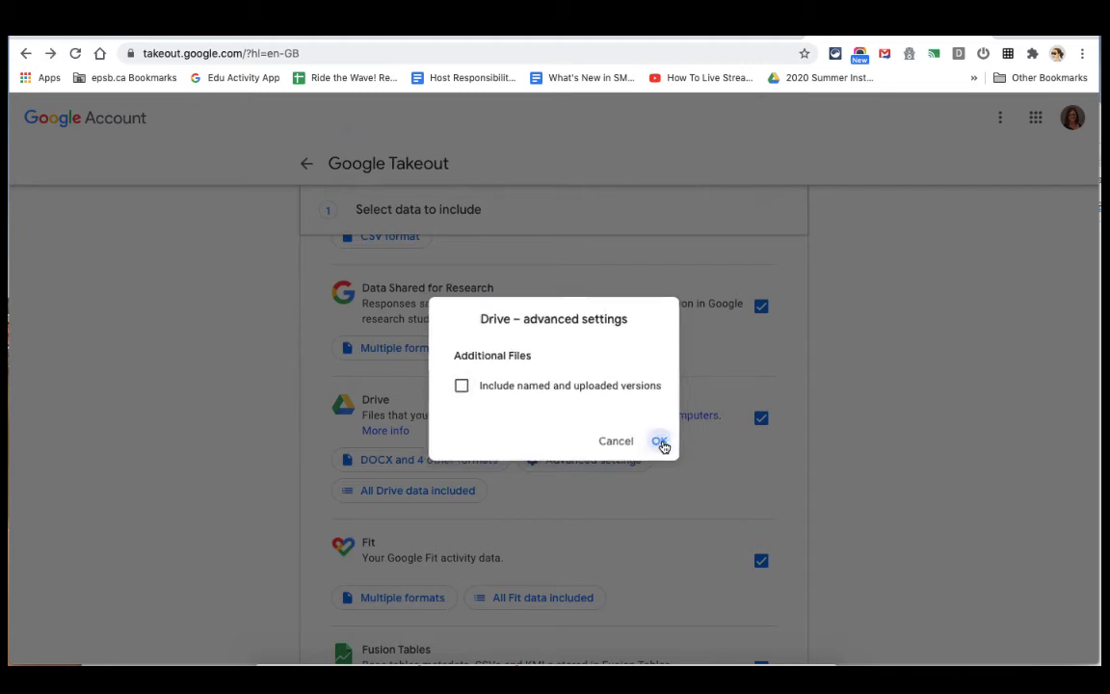
# Deselect all Drive folders, tick only Classroom, and confirm the folder selection
pyautogui.click(413, 498)
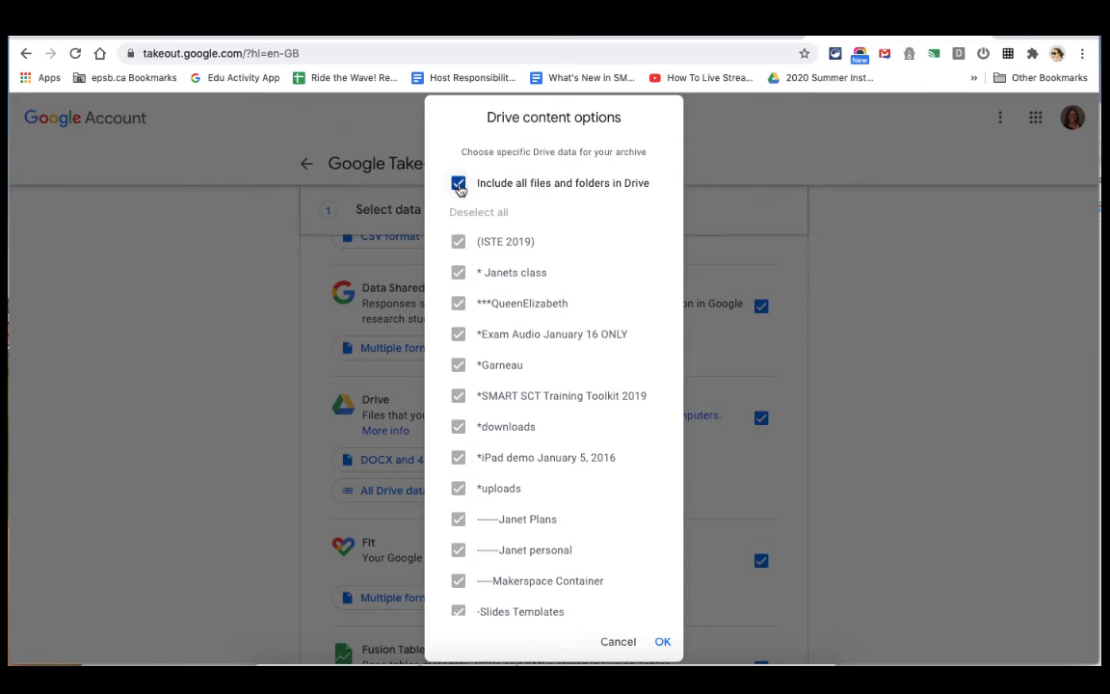
pyautogui.click(459, 185)
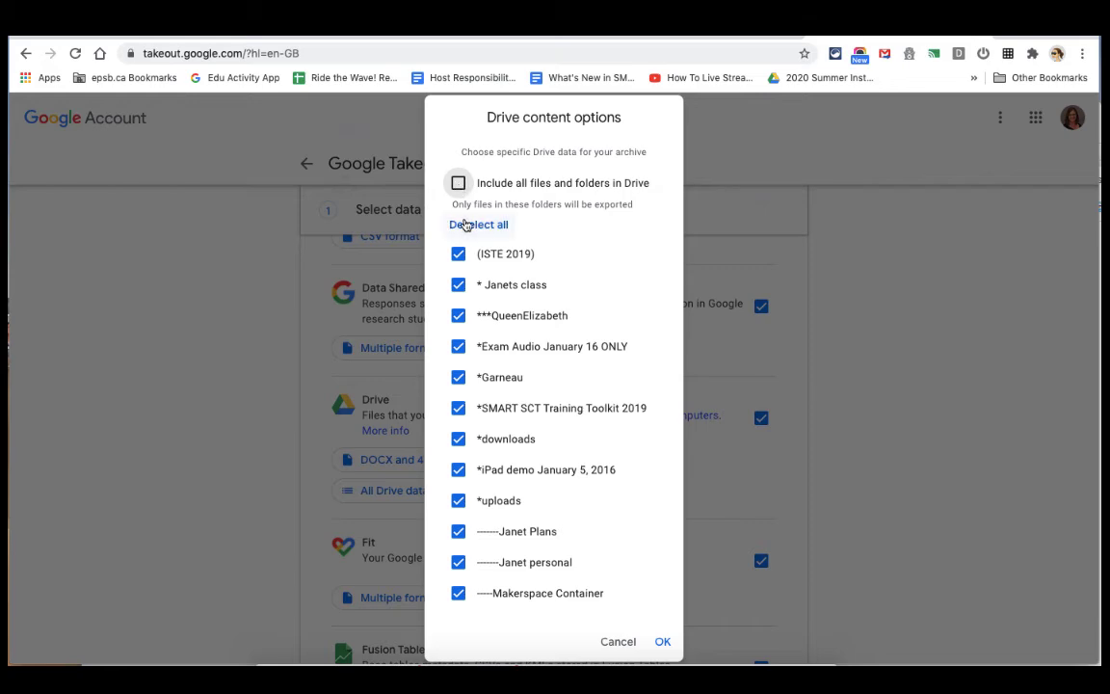
pyautogui.click(464, 226)
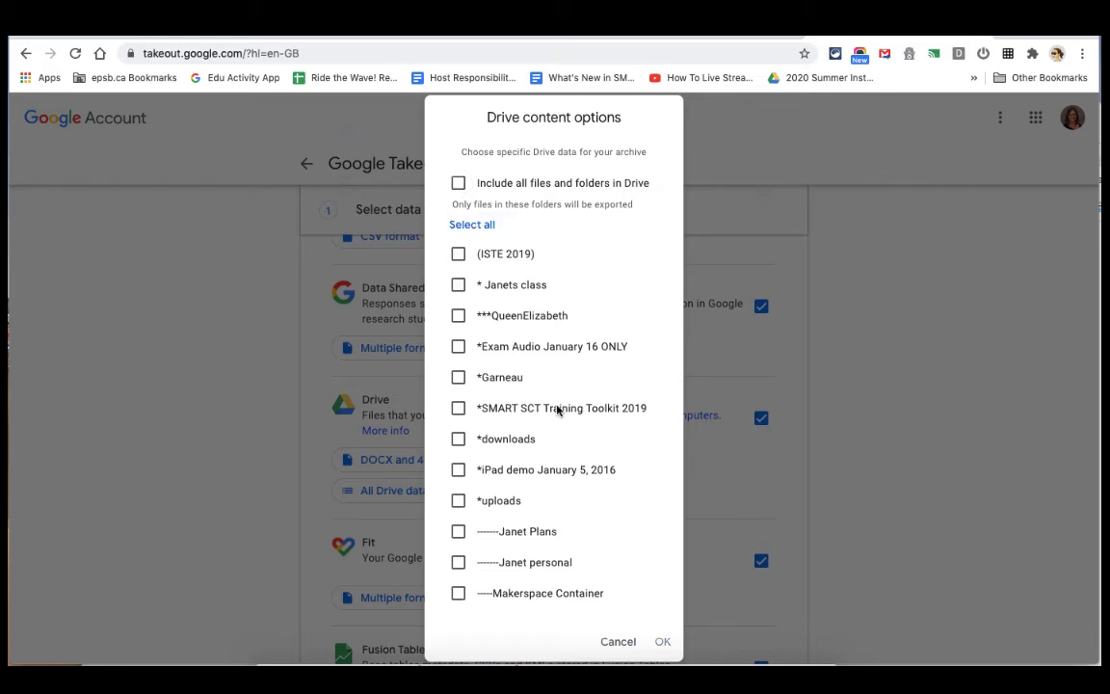
pyautogui.scroll(-5, 538, 488)
pyautogui.scroll(-20, 538, 487)
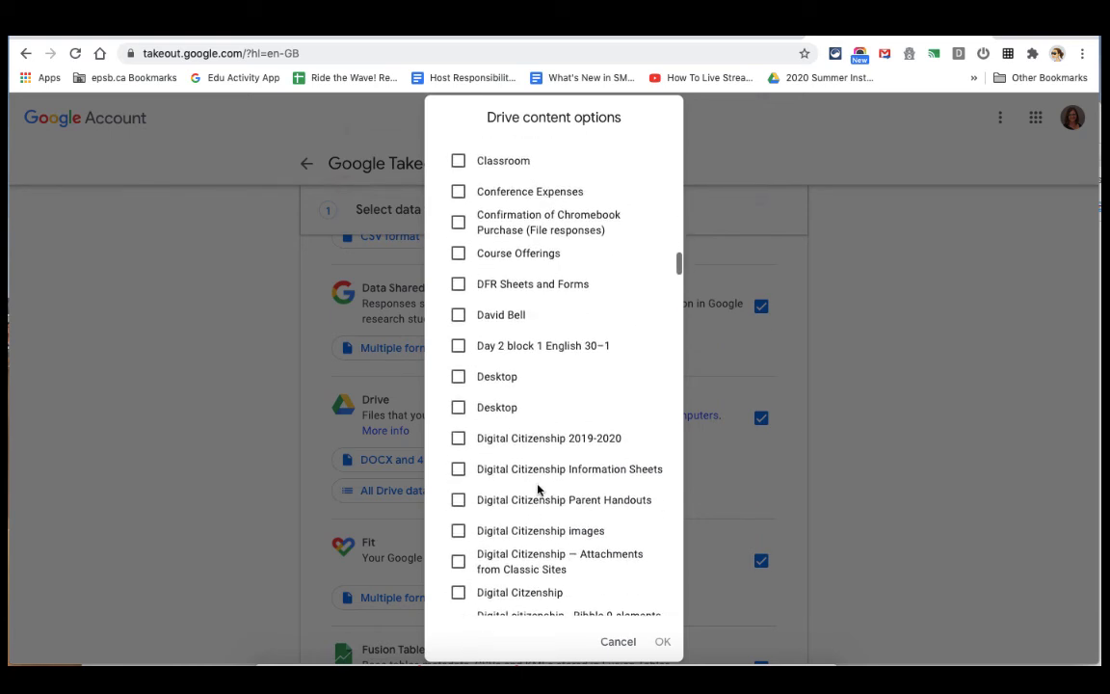
pyautogui.click(459, 162)
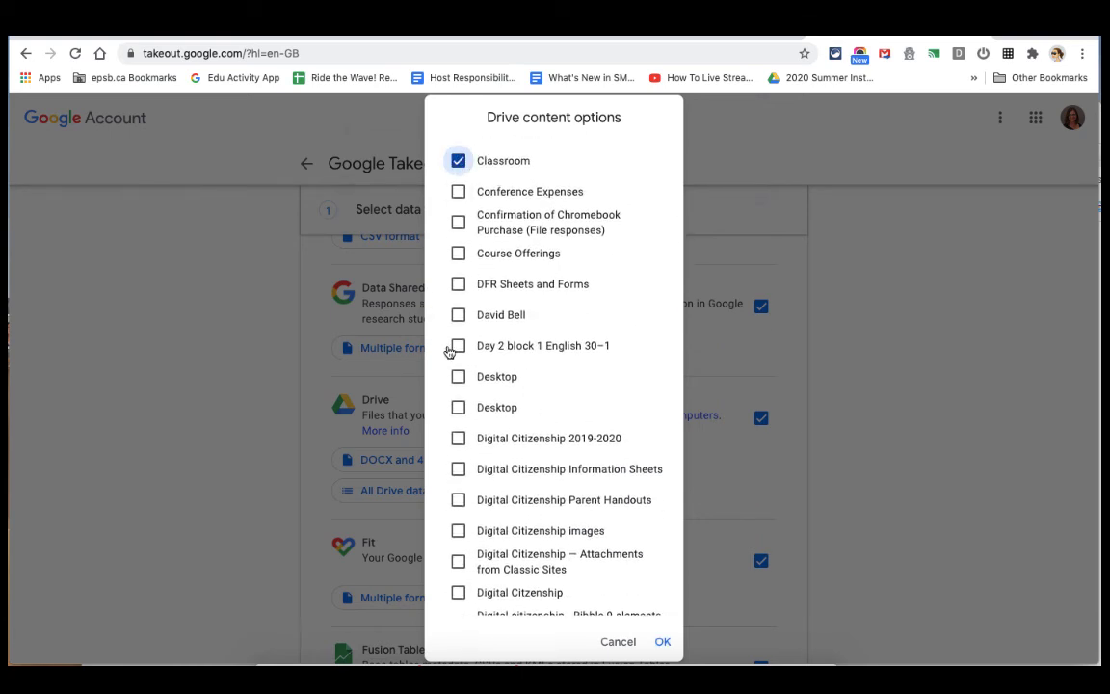
pyautogui.scroll(-1, 518, 434)
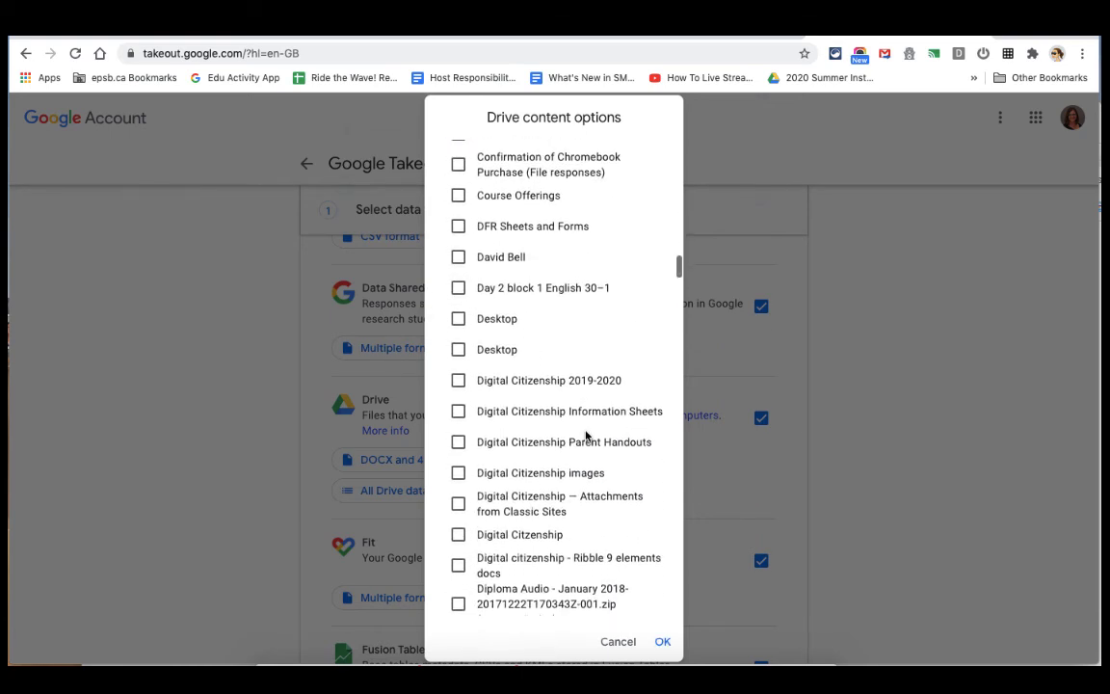
pyautogui.click(661, 644)
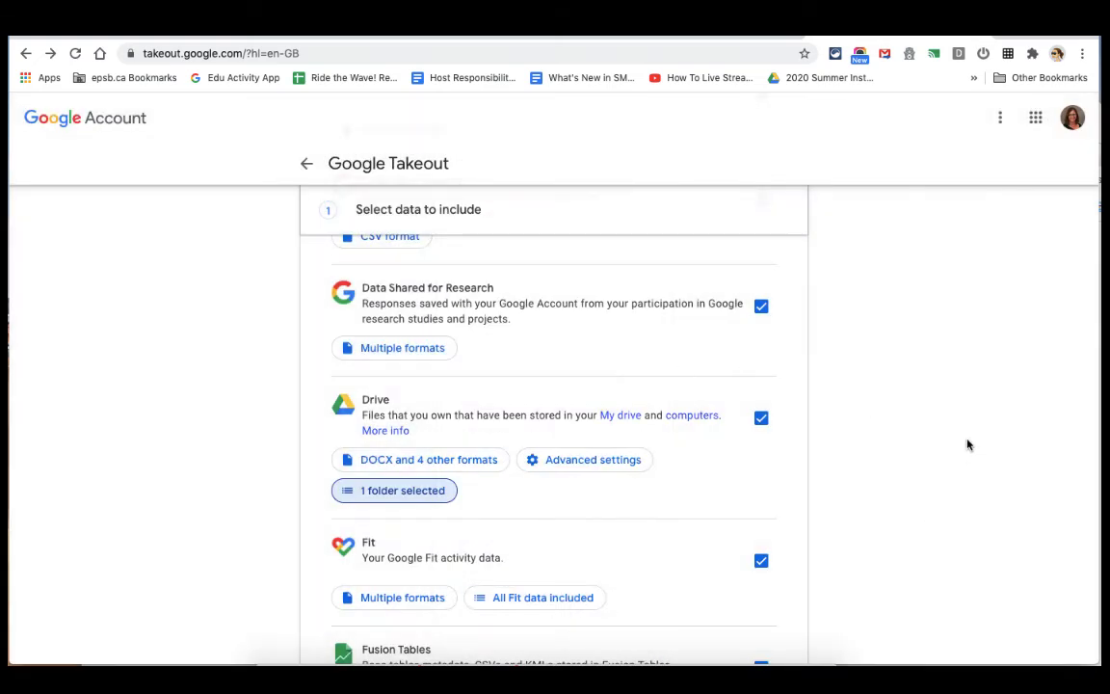
pyautogui.scroll(-20, 949, 517)
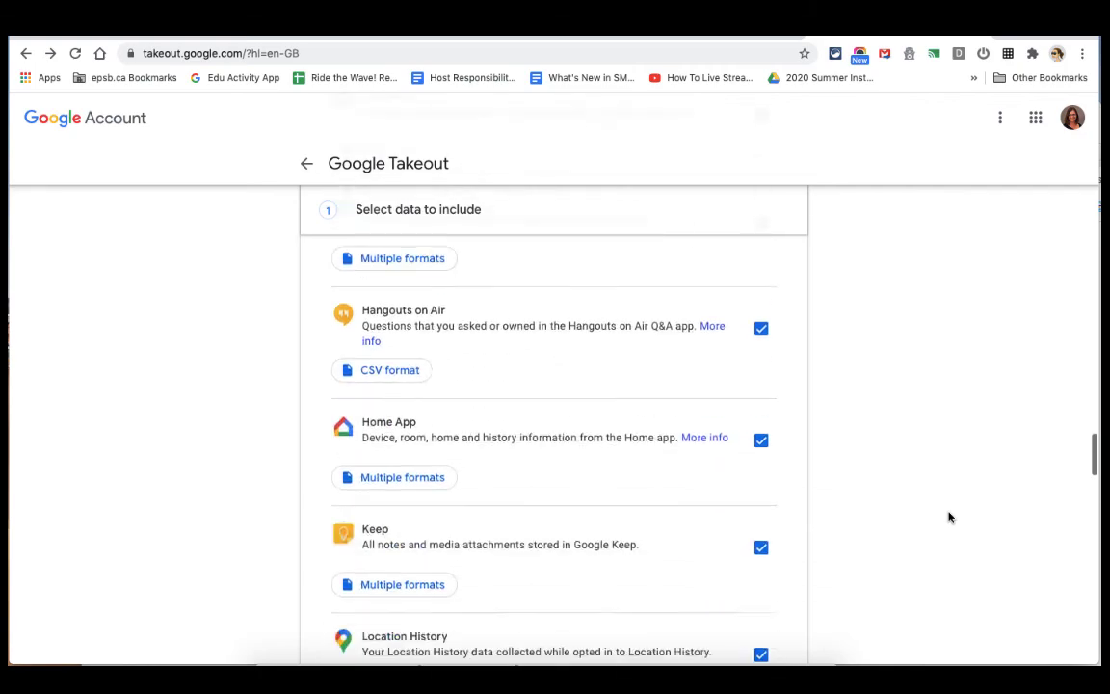
pyautogui.scroll(-15, 950, 518)
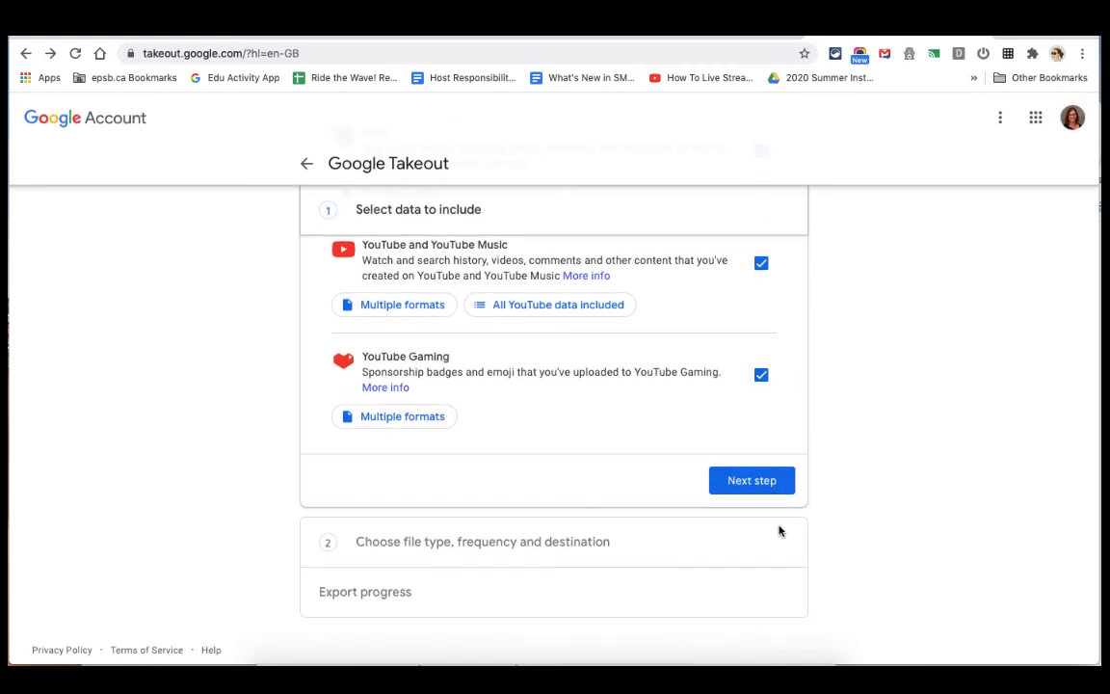
# Create a one-time export as .zip files split into 2 GB parts
pyautogui.click(751, 481)
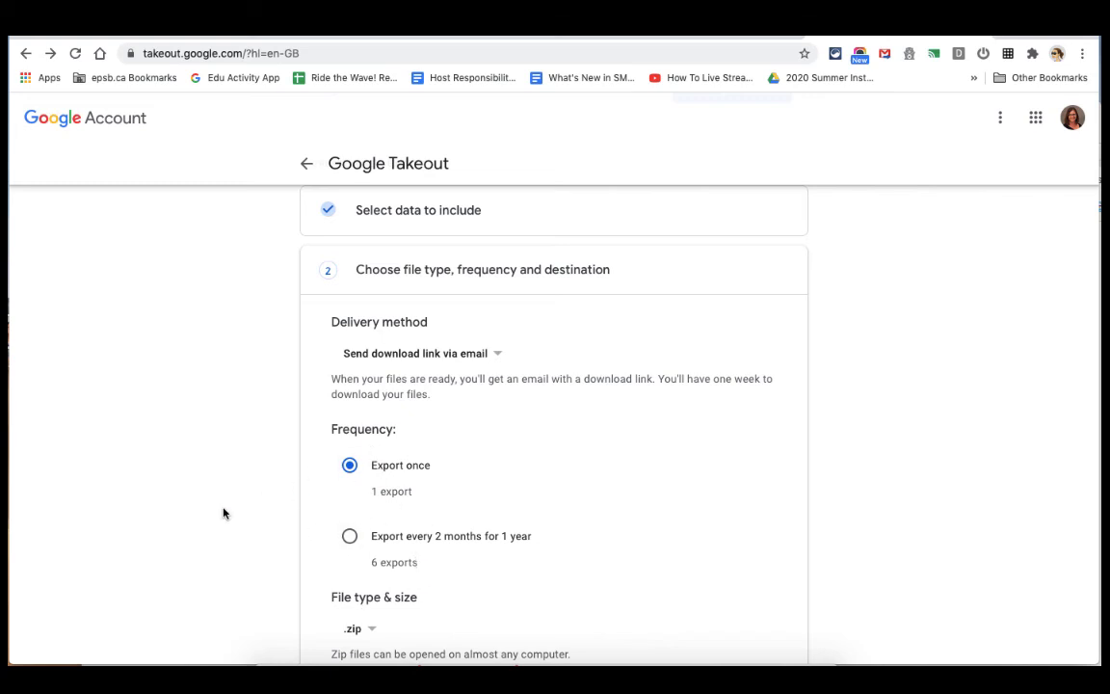
pyautogui.scroll(-5, 222, 513)
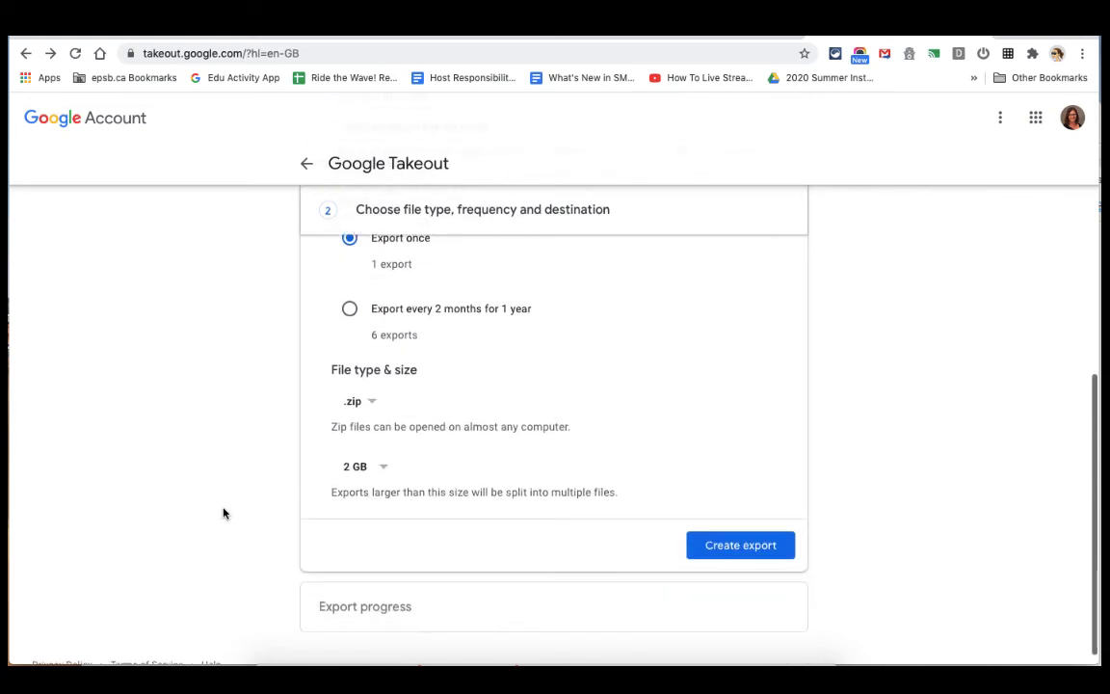
pyautogui.click(377, 389)
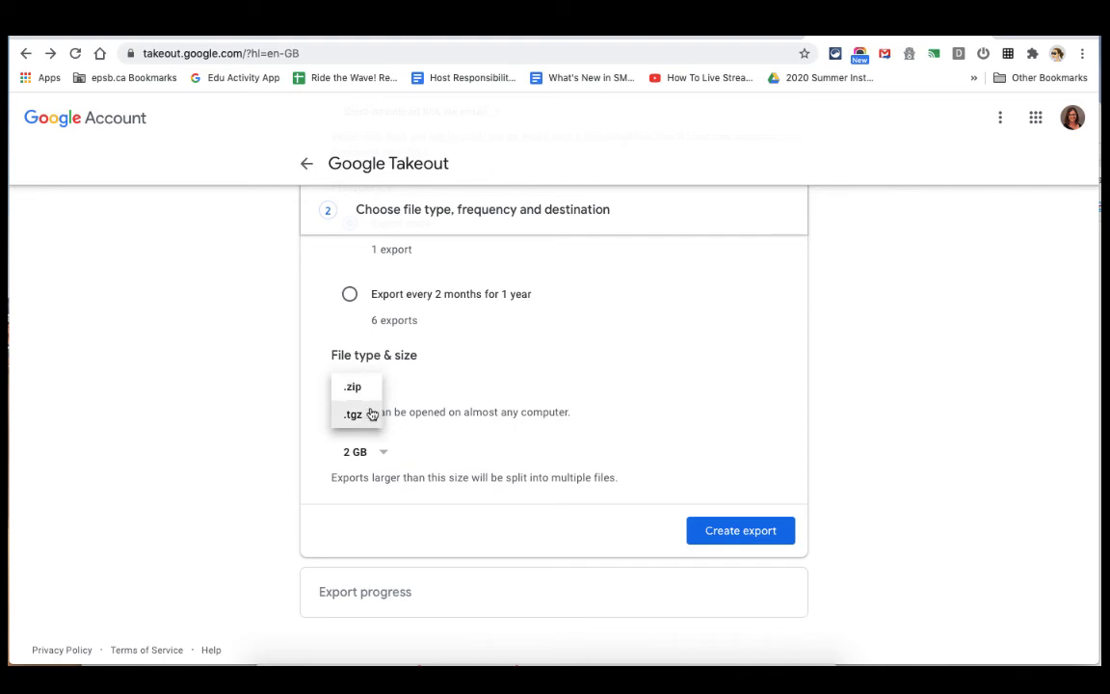
pyautogui.click(361, 388)
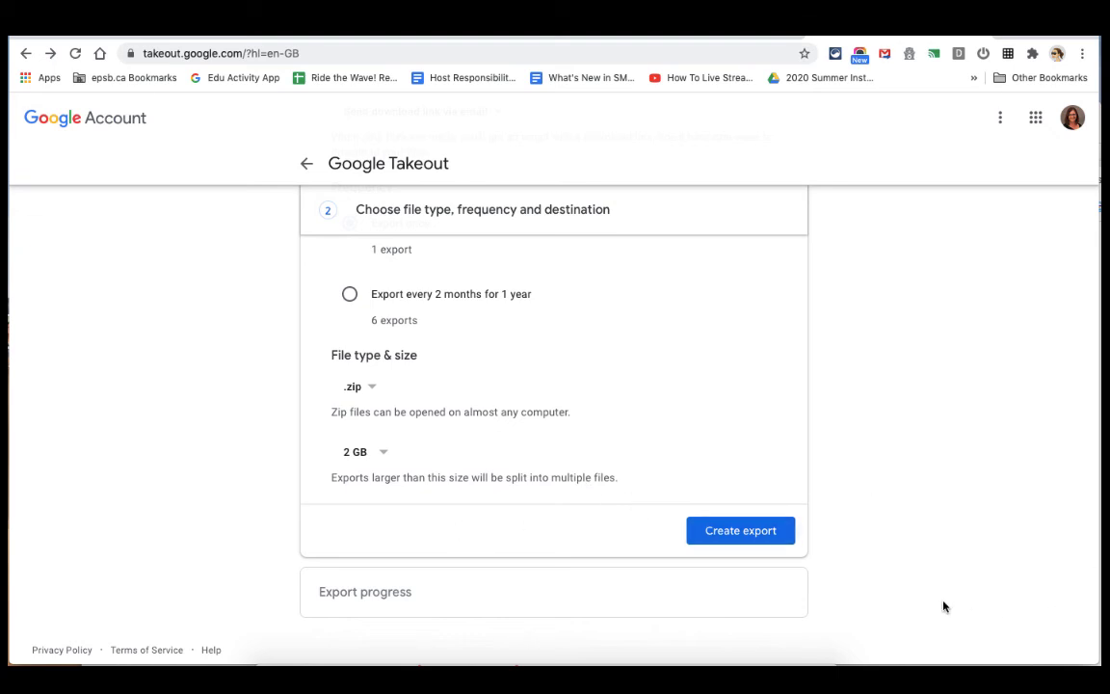
pyautogui.click(740, 531)
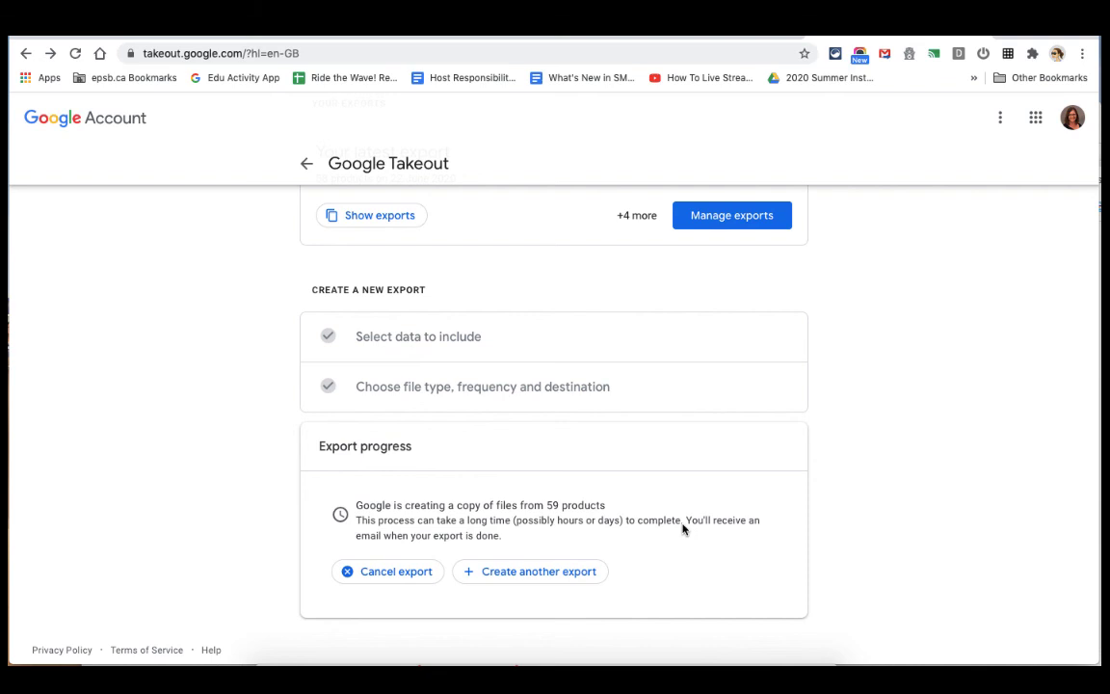
pyautogui.click(733, 217)
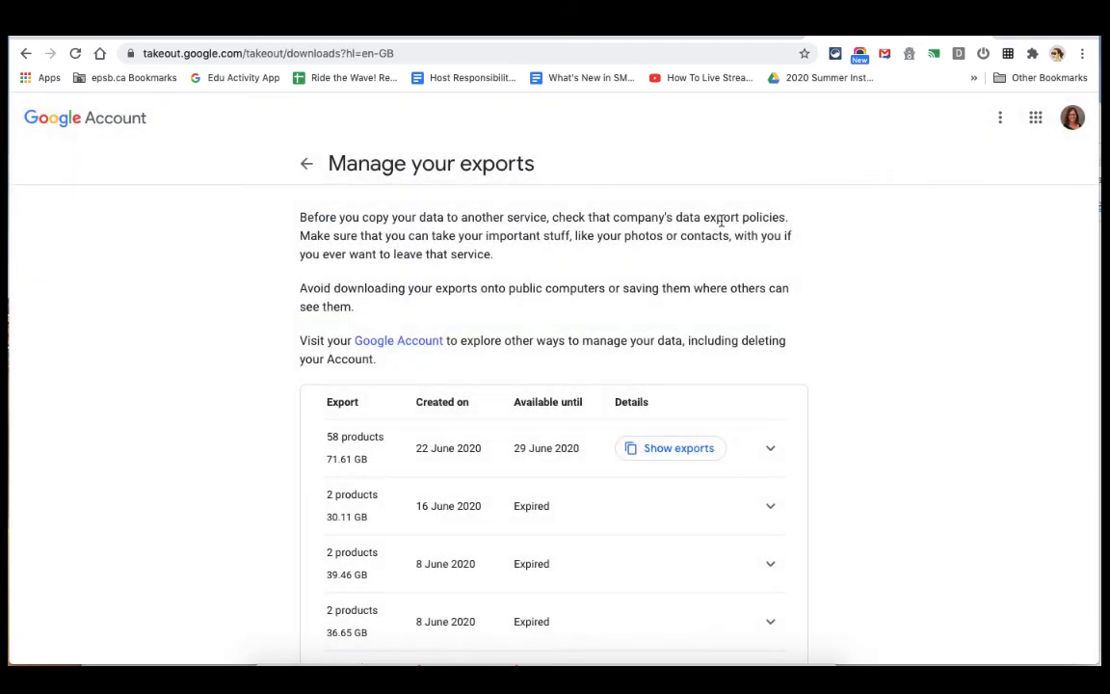
pyautogui.scroll(-3, 140, 369)
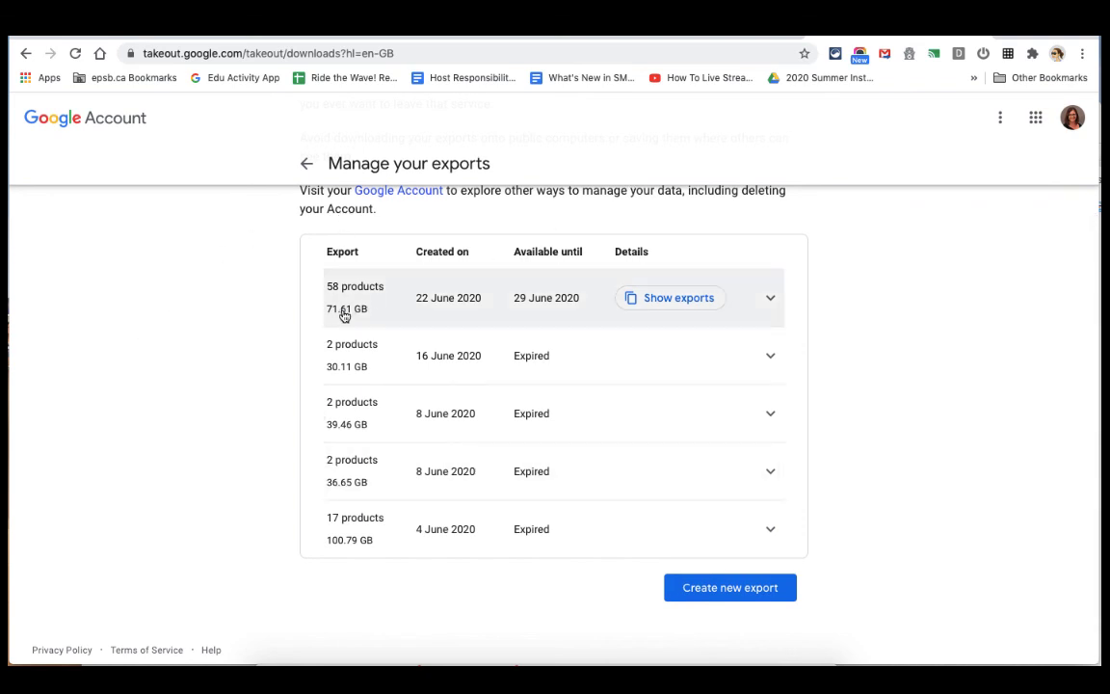
pyautogui.click(676, 307)
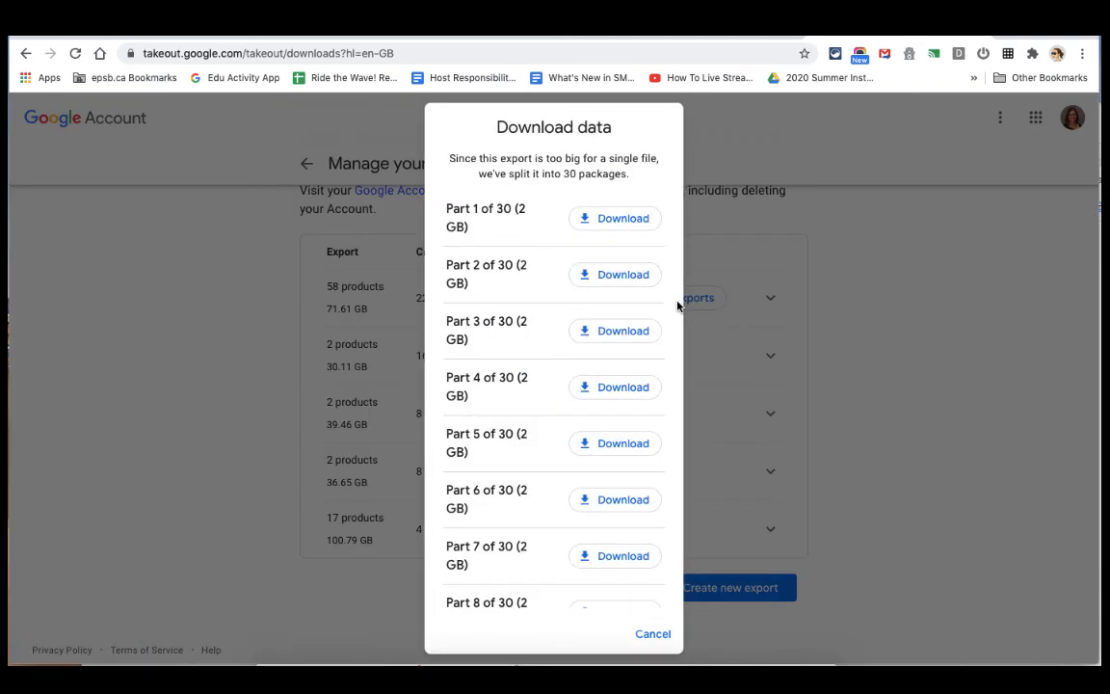
pyautogui.click(653, 635)
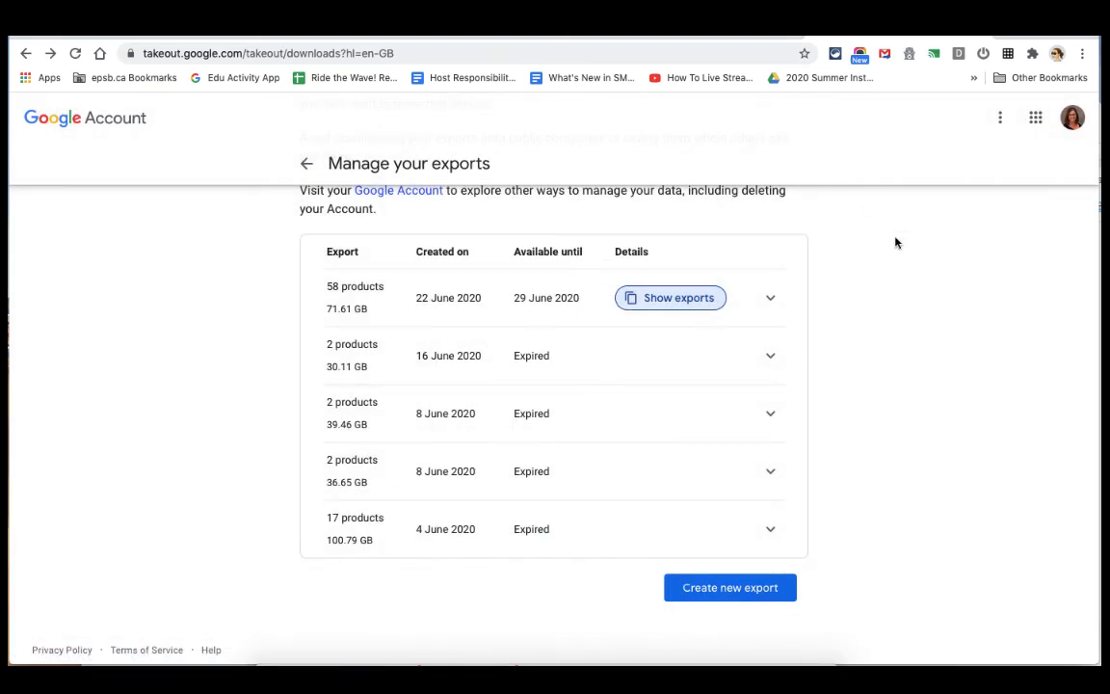